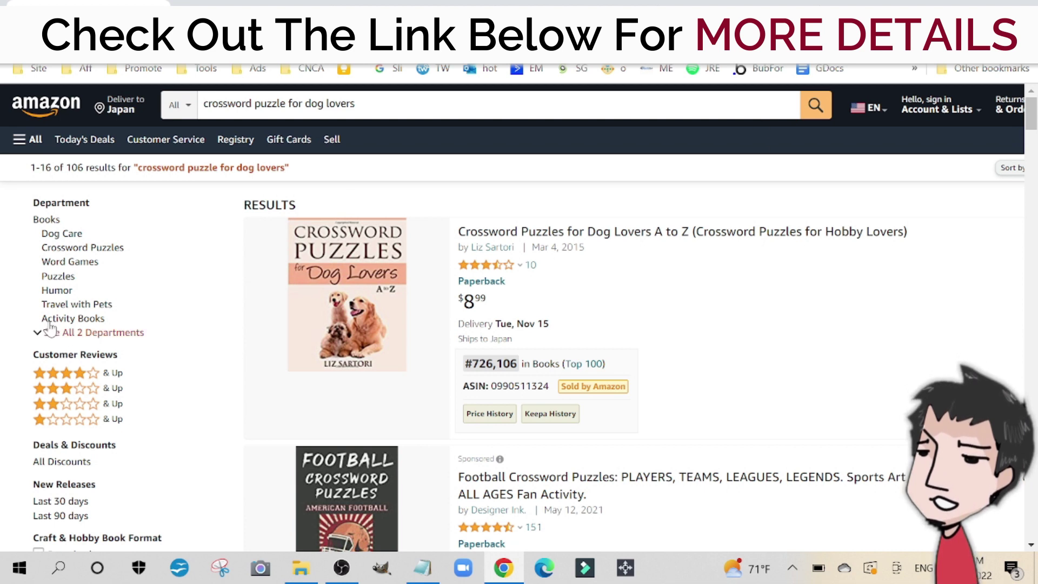
# Check how many Amazon results there are for "crossword puzzle for dog lovers", highlighting the result count.
pyautogui.scroll(7, 48, 319)
pyautogui.scroll(1, 512, 314)
pyautogui.hscroll(-2, 512, 314)
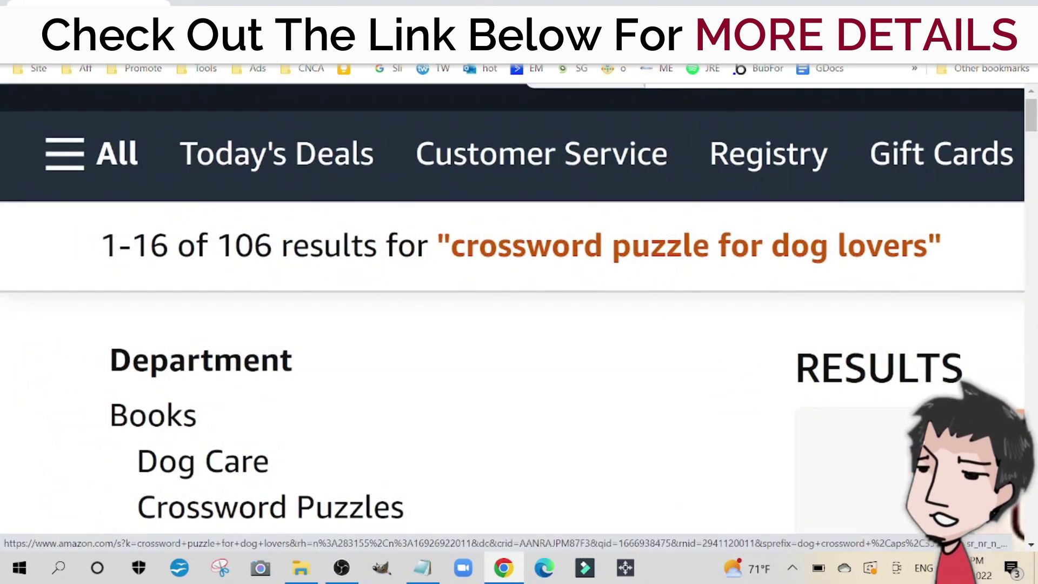
pyautogui.moveTo(216, 246); pyautogui.dragTo(323, 246)
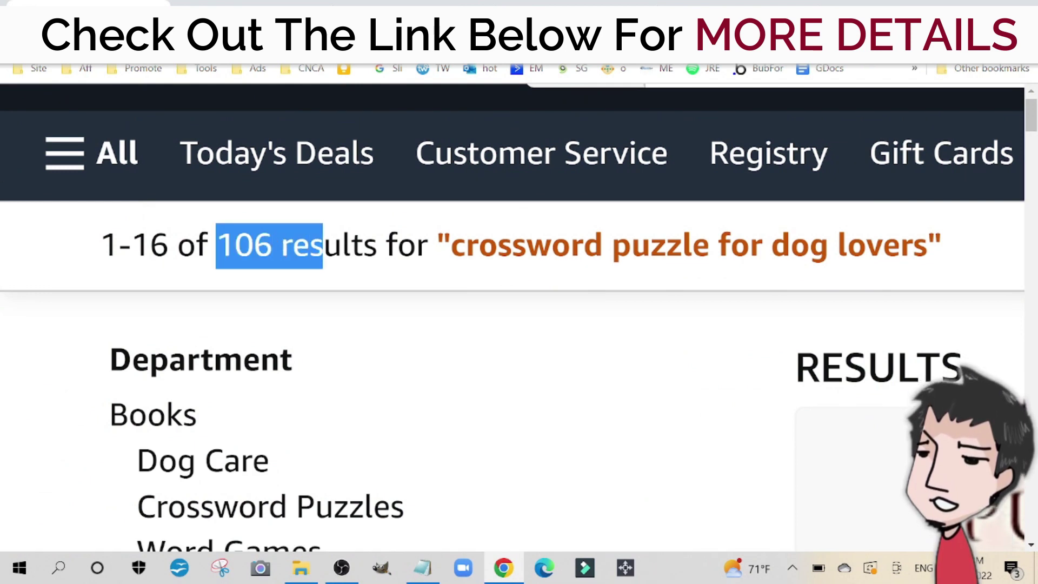
pyautogui.scroll(-5, 322, 246)
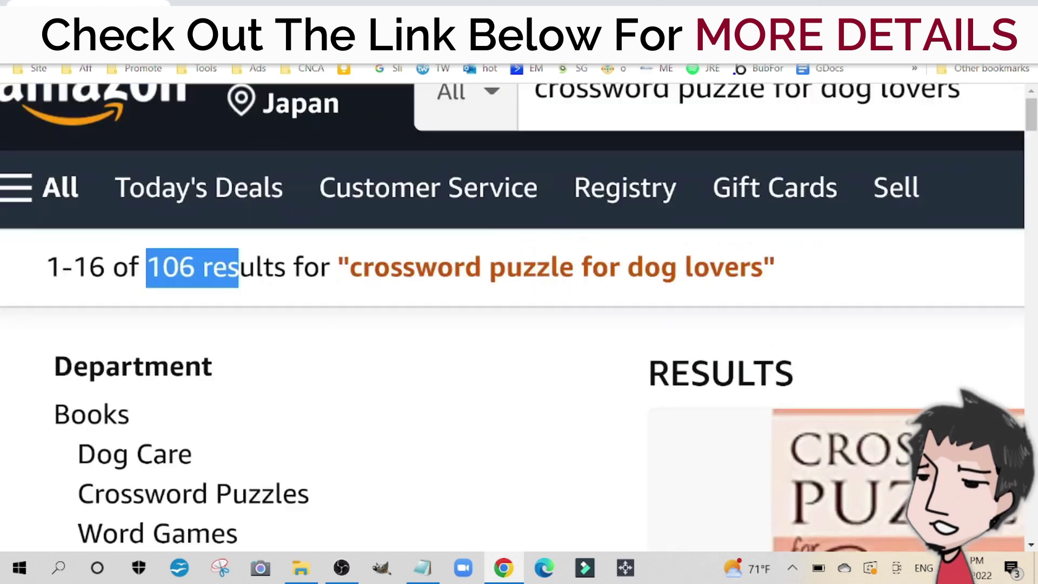
pyautogui.scroll(-3, 513, 317)
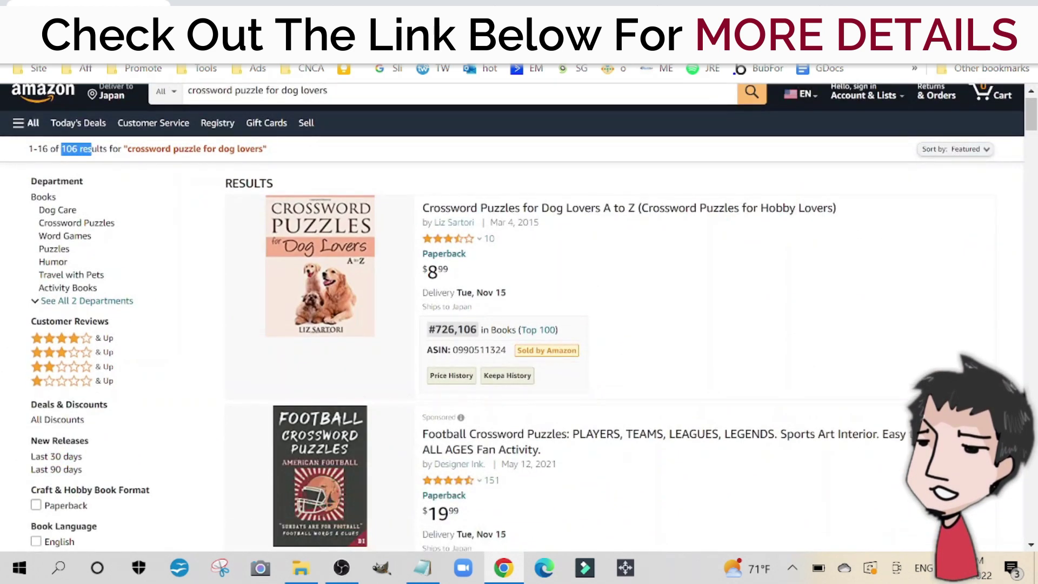
# Examine the listed dog-lover crossword books on Amazon, comparing their relevance, reviews, prices and sales ranks.
pyautogui.scroll(-12, 625, 283)
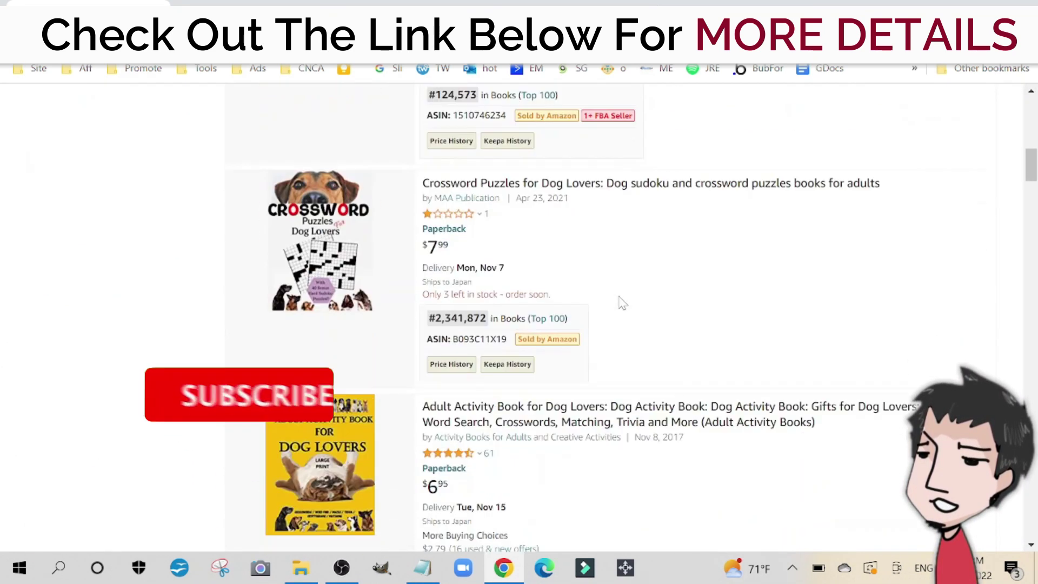
pyautogui.scroll(-10, 560, 308)
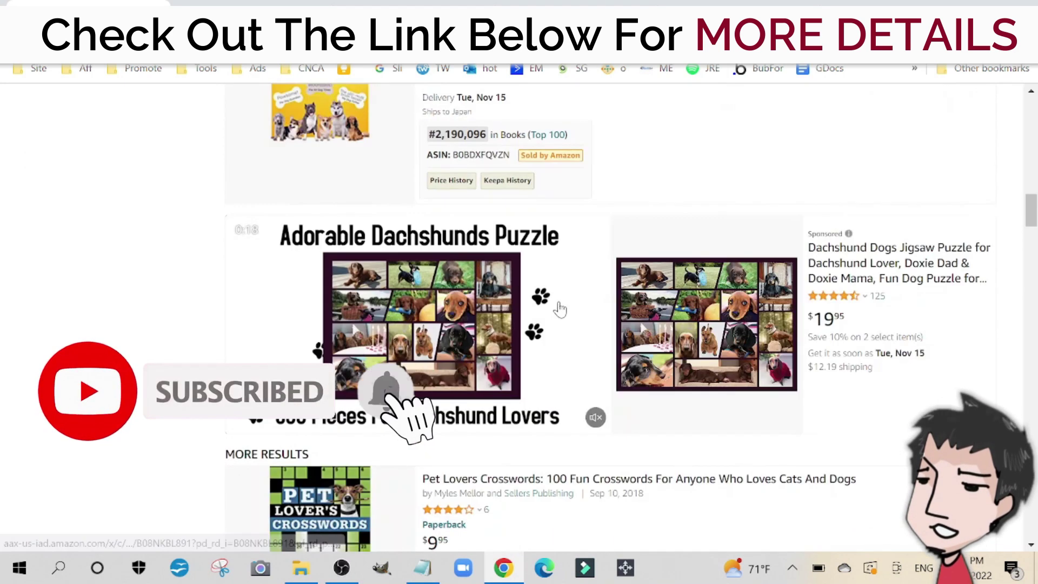
pyautogui.scroll(-4, 560, 308)
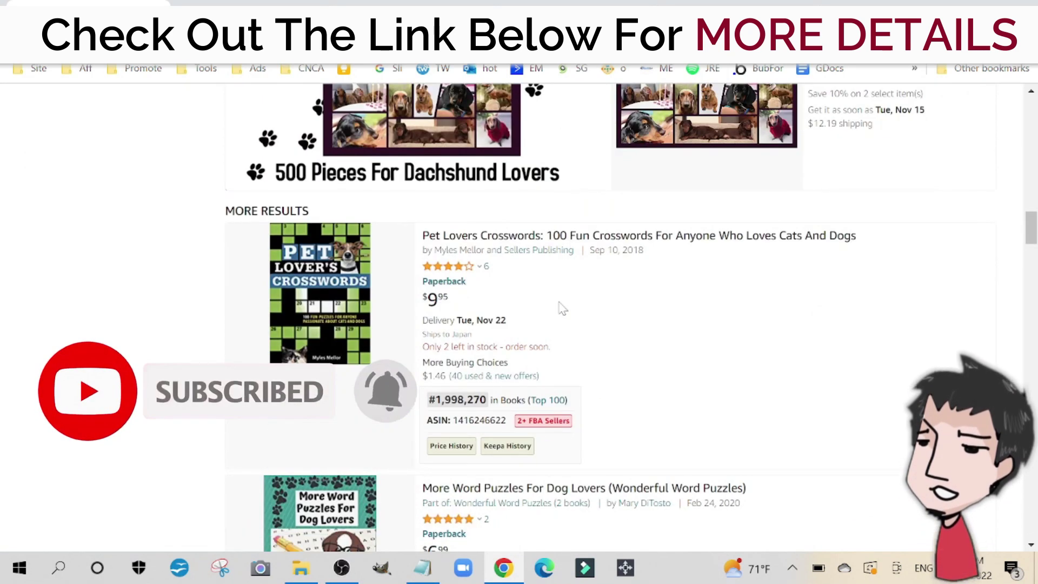
pyautogui.scroll(-2, 562, 308)
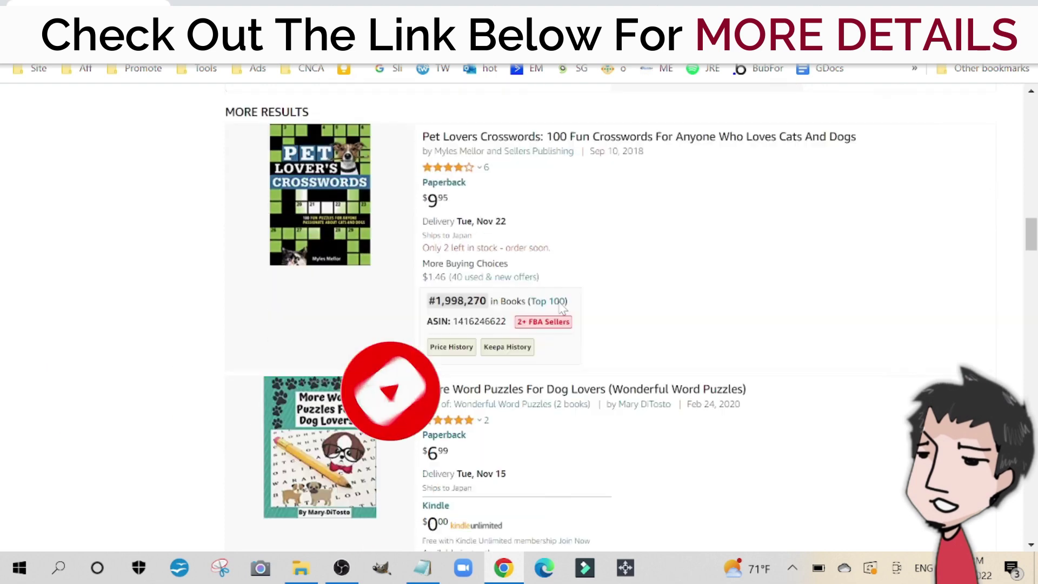
pyautogui.scroll(-14, 562, 308)
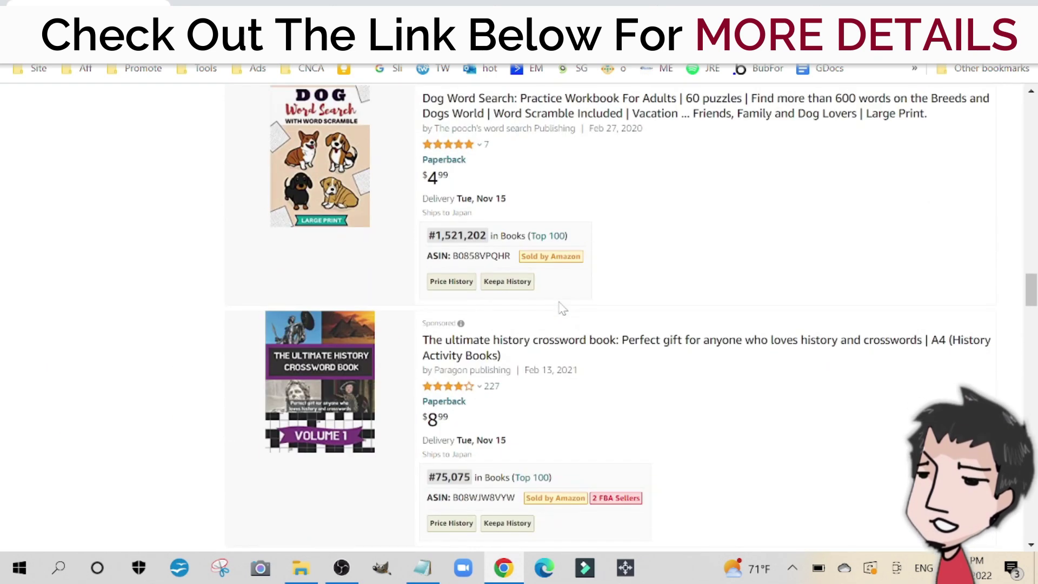
pyautogui.scroll(20, 562, 308)
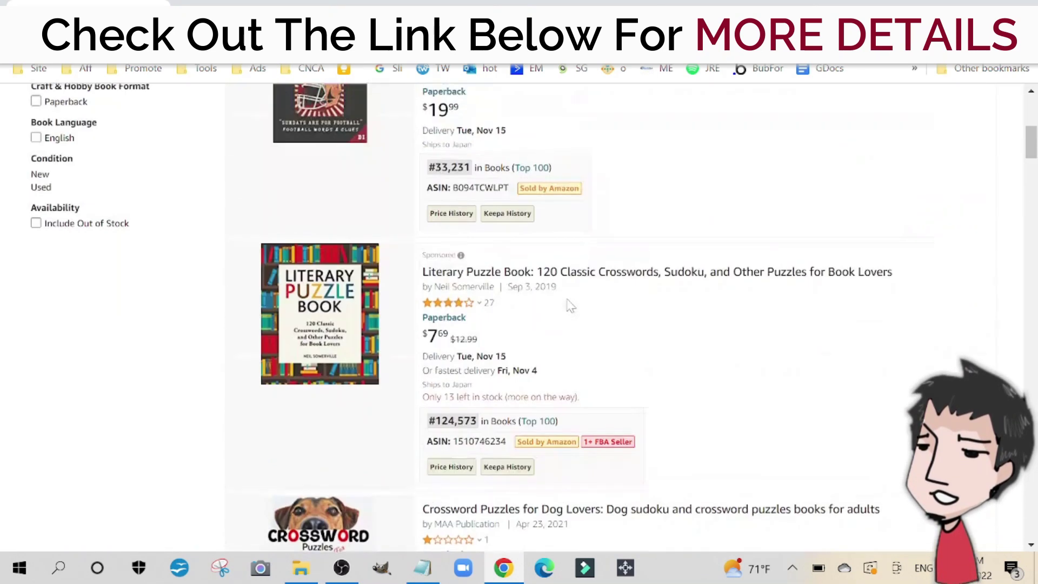
pyautogui.scroll(8, 571, 306)
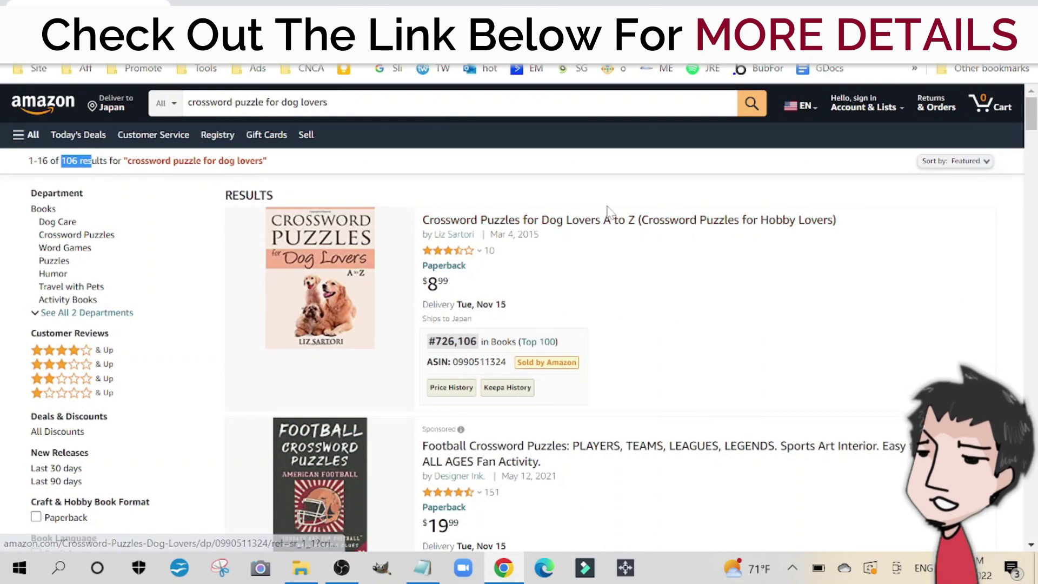
pyautogui.moveTo(490, 251)
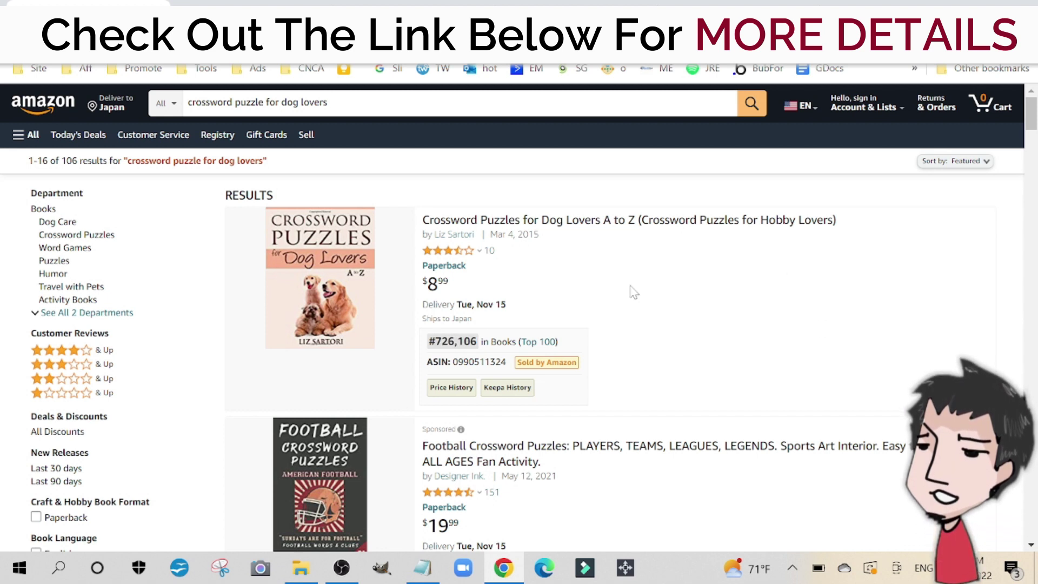
pyautogui.scroll(-5, 630, 292)
pyautogui.scroll(-6, 595, 278)
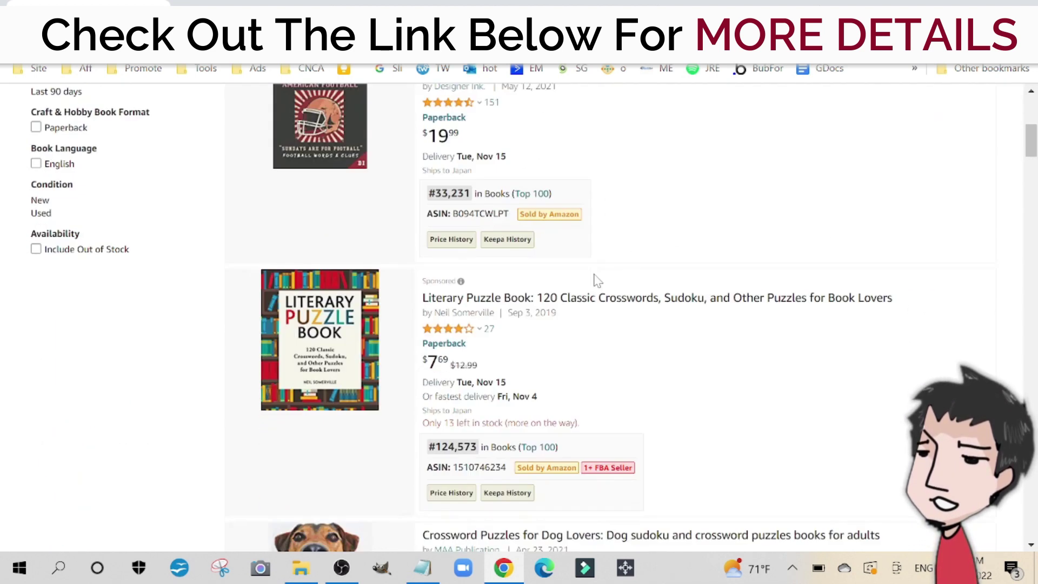
pyautogui.scroll(-5, 397, 400)
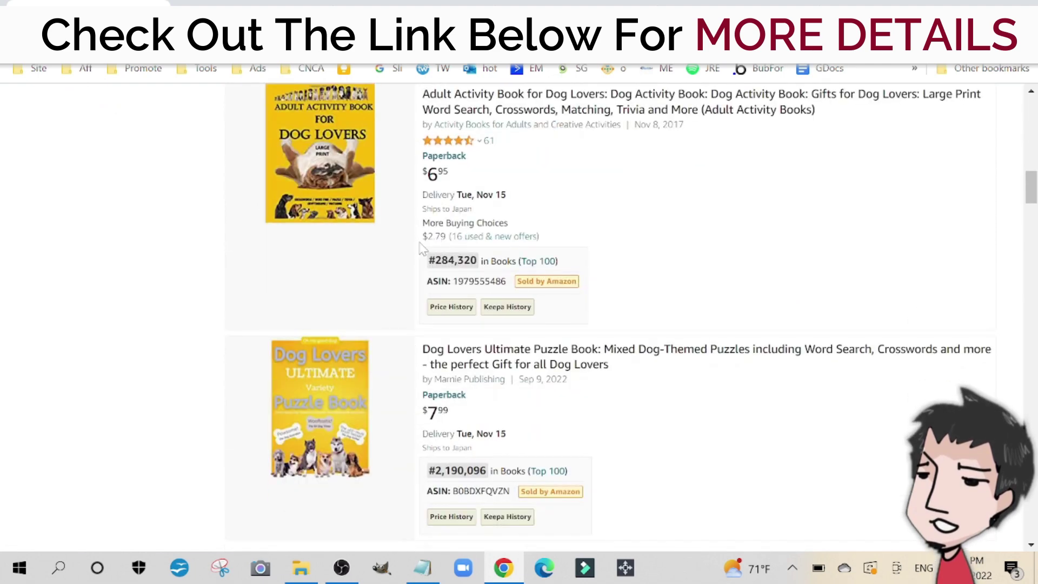
pyautogui.scroll(-5, 602, 245)
pyautogui.scroll(-3, 556, 378)
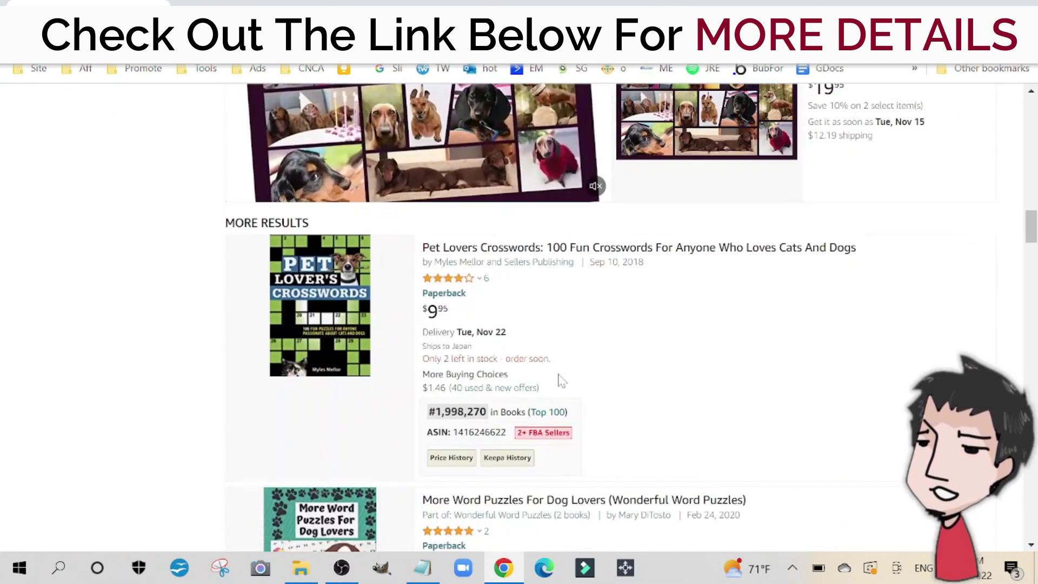
pyautogui.scroll(20, 568, 378)
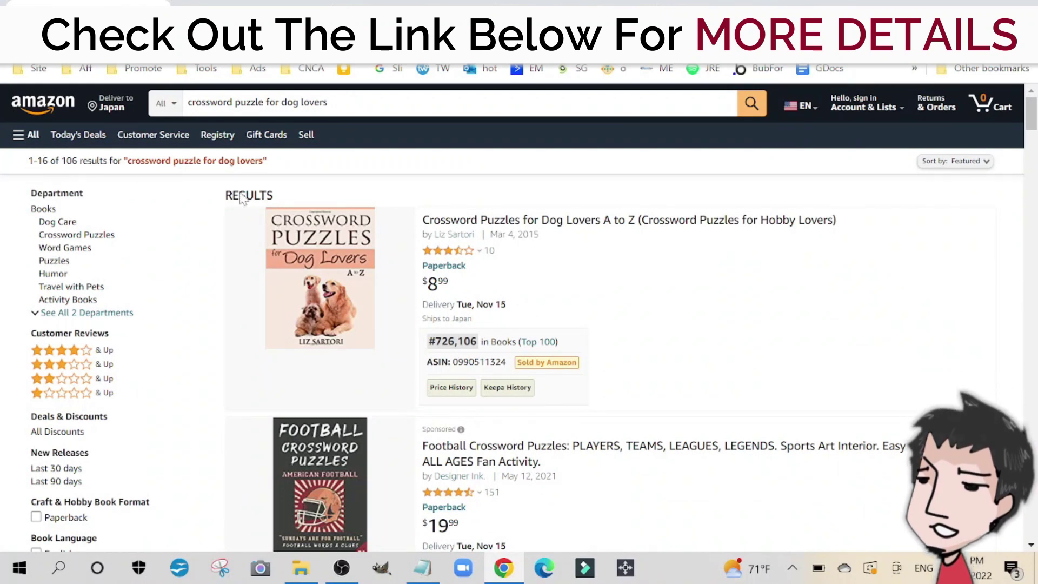
pyautogui.moveTo(277, 232)
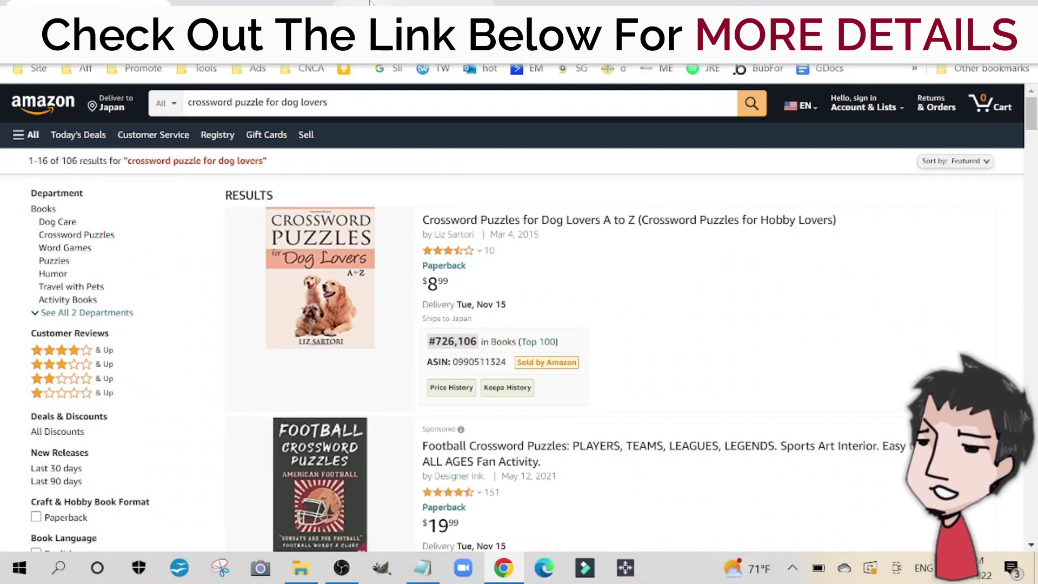
# Switch to the Google results for "100 dog breed facts", open the BeChewy article and look through its numbered facts.
pyautogui.click(369, 3)
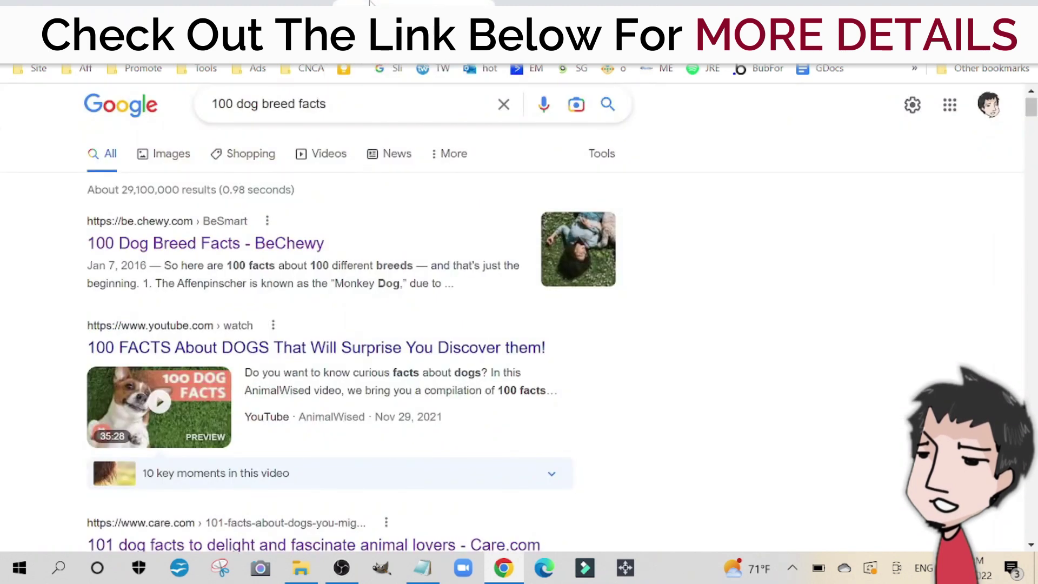
pyautogui.scroll(1, 456, 227)
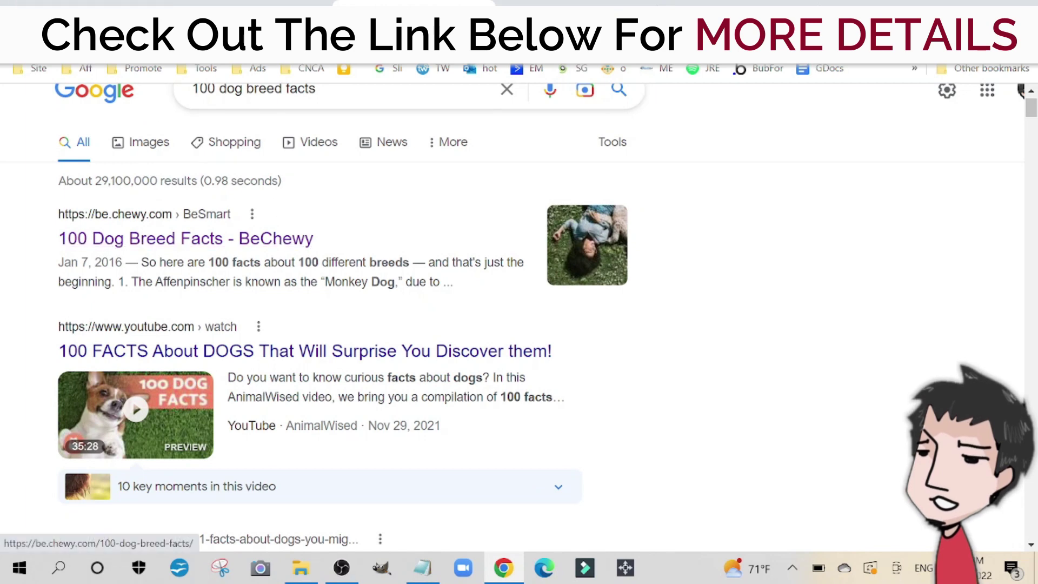
pyautogui.click(287, 241)
pyautogui.scroll(20, 519, 335)
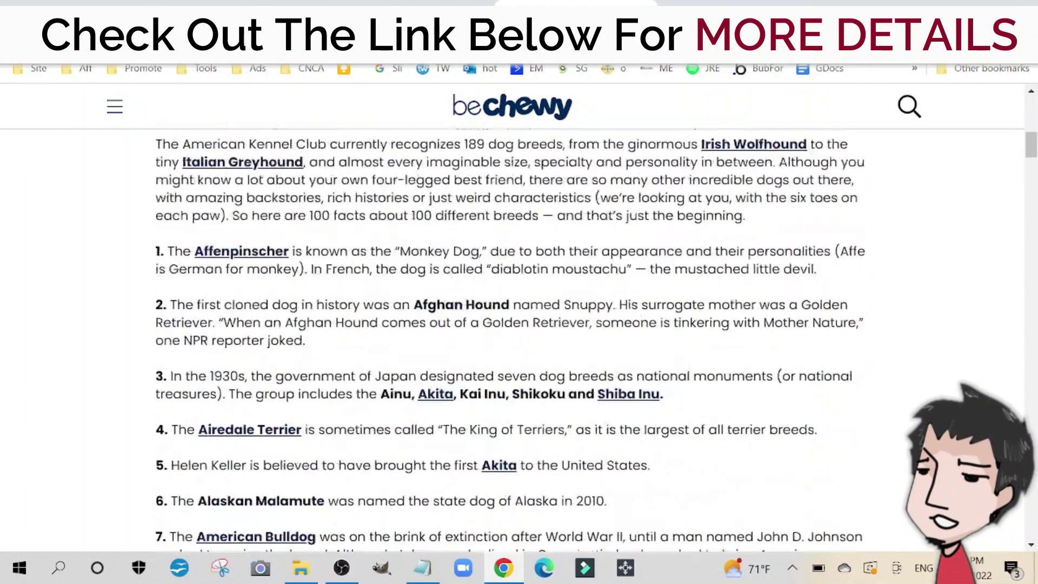
pyautogui.scroll(-6, 519, 335)
pyautogui.scroll(-7, 524, 376)
pyautogui.scroll(6, 524, 375)
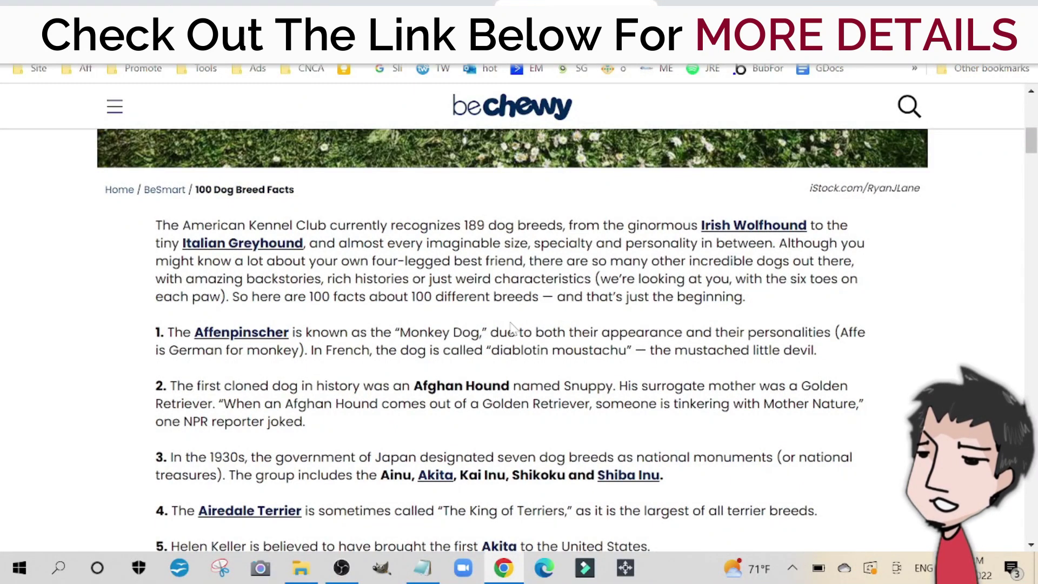
# In Puzzles Generator, create a crossword collection named "Dog" and open it in the puzzle editor.
pyautogui.click(756, 14)
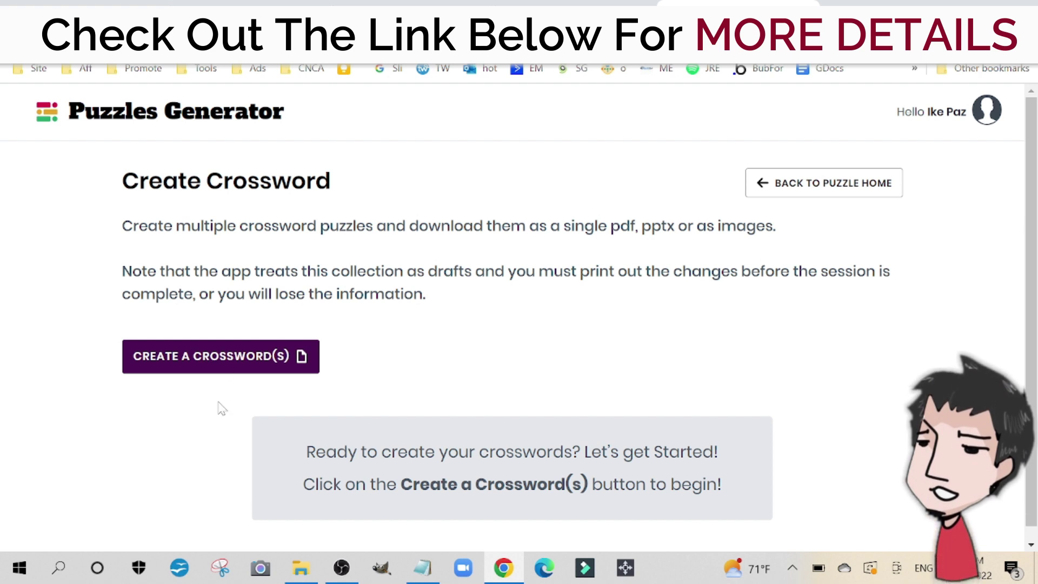
pyautogui.click(211, 357)
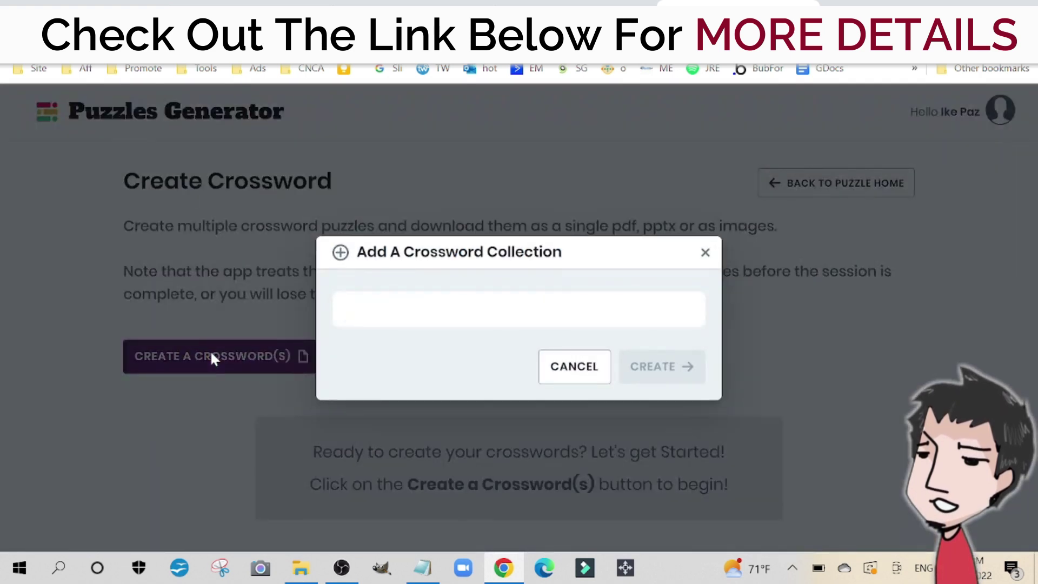
pyautogui.write('Dog')
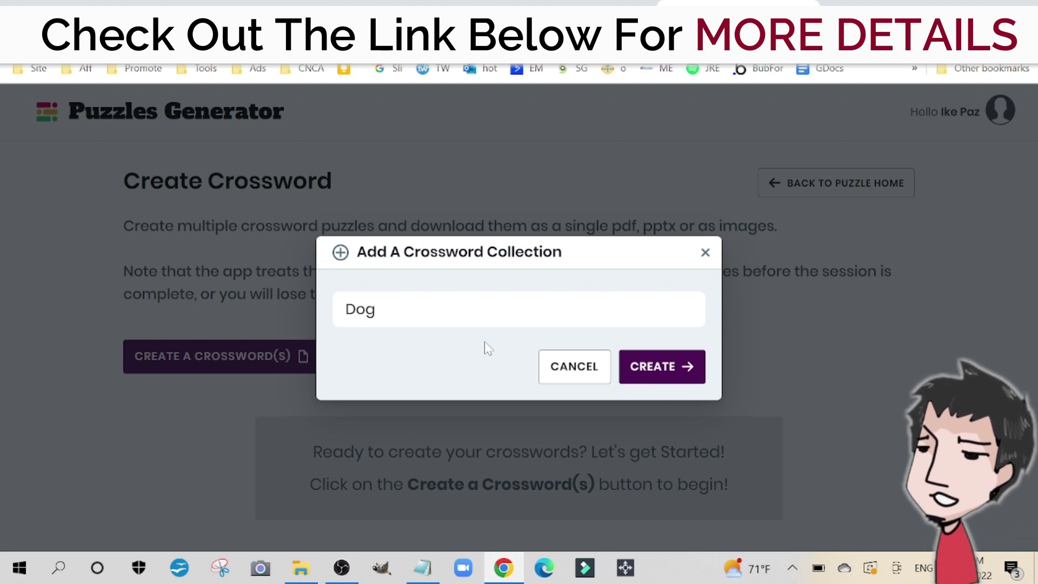
pyautogui.click(701, 378)
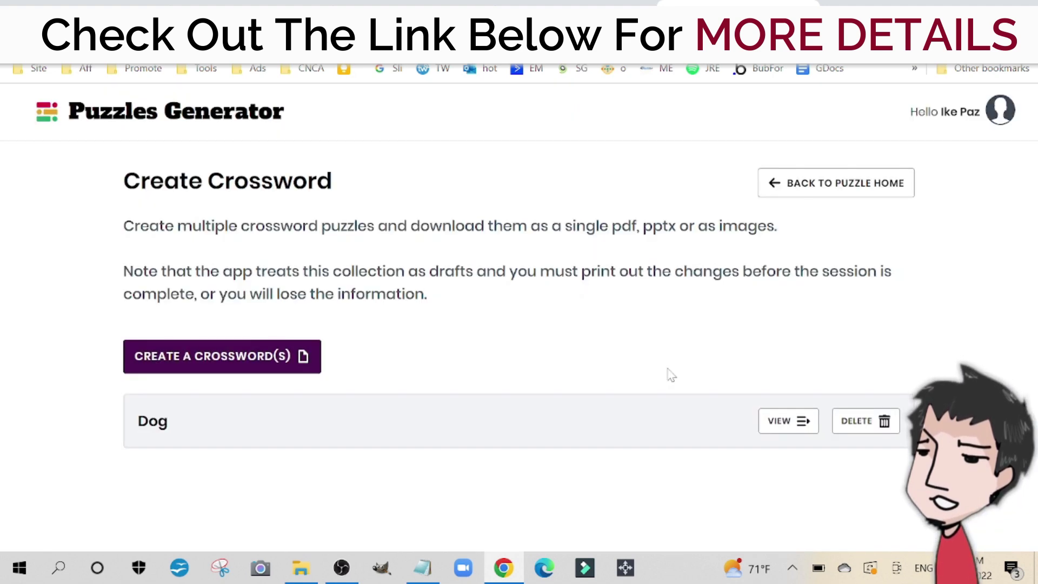
pyautogui.click(806, 432)
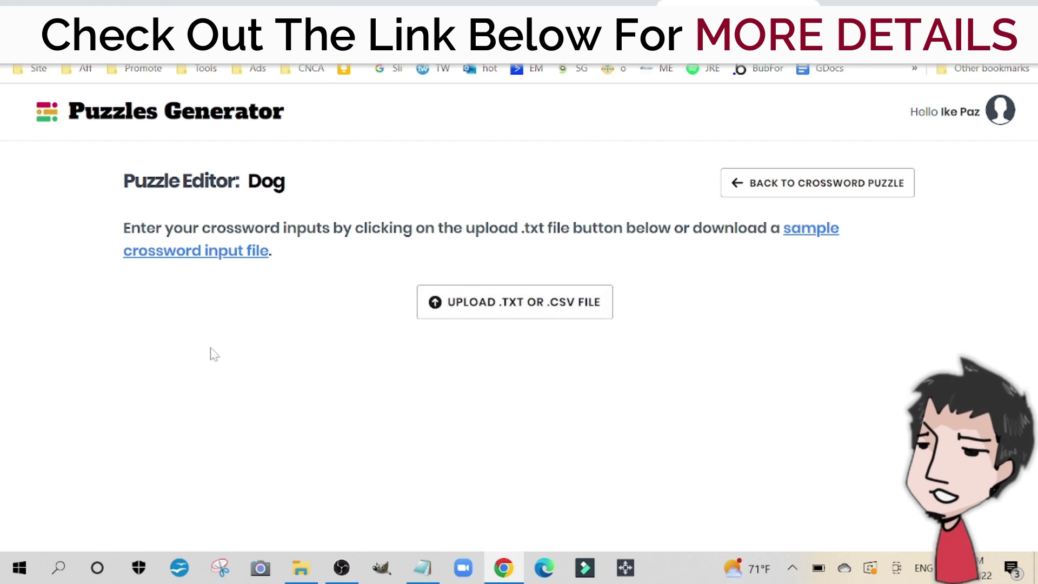
# Return to the BeChewy article, bring up the crossword text file and examine the answer-and-clue lines under Crosswords For Dog Lovers 1.
pyautogui.click(575, 8)
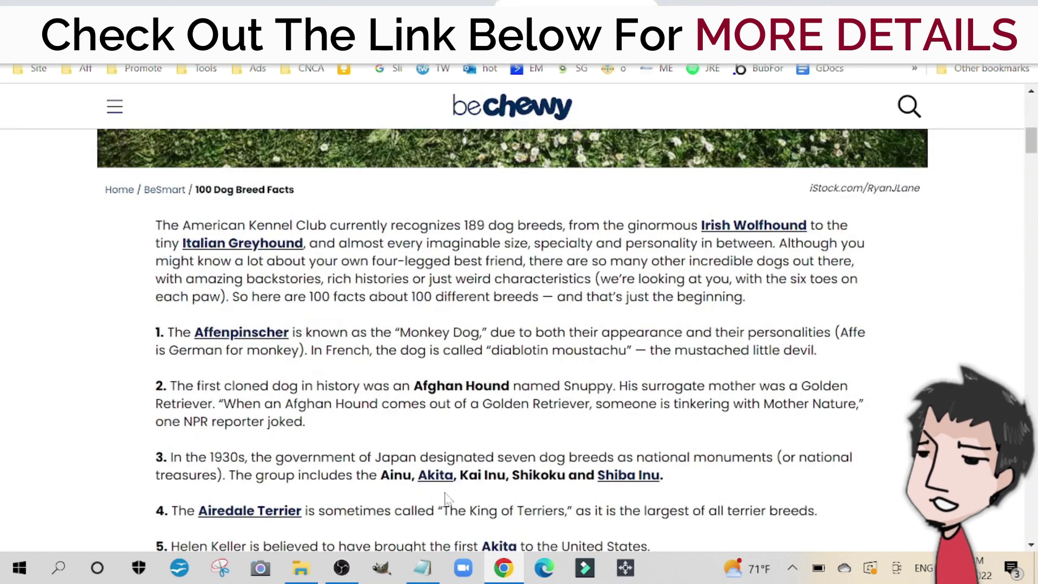
pyautogui.click(422, 567)
pyautogui.scroll(2, 489, 303)
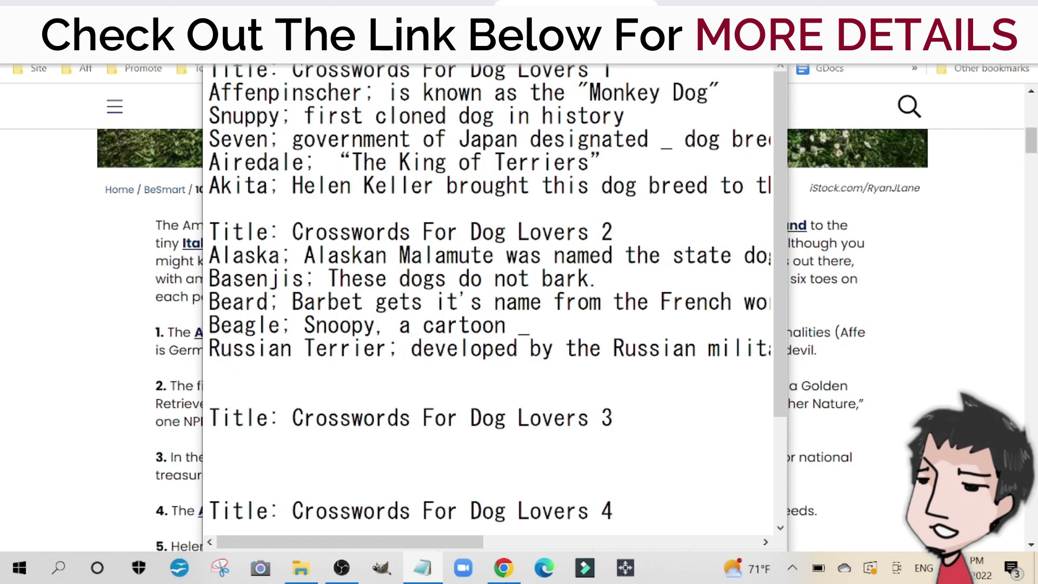
pyautogui.moveTo(209, 93); pyautogui.dragTo(209, 208)
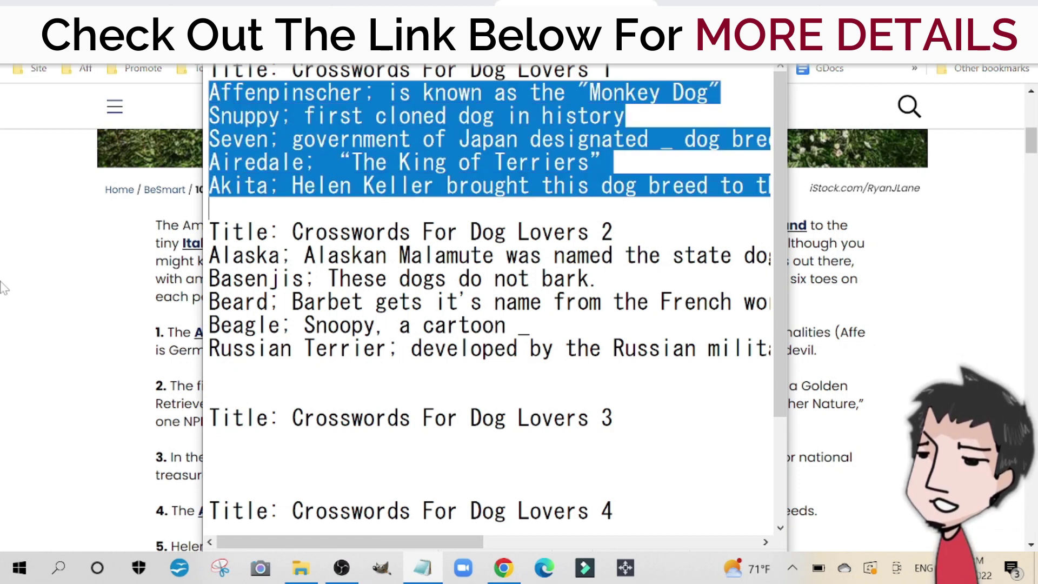
pyautogui.click(269, 92)
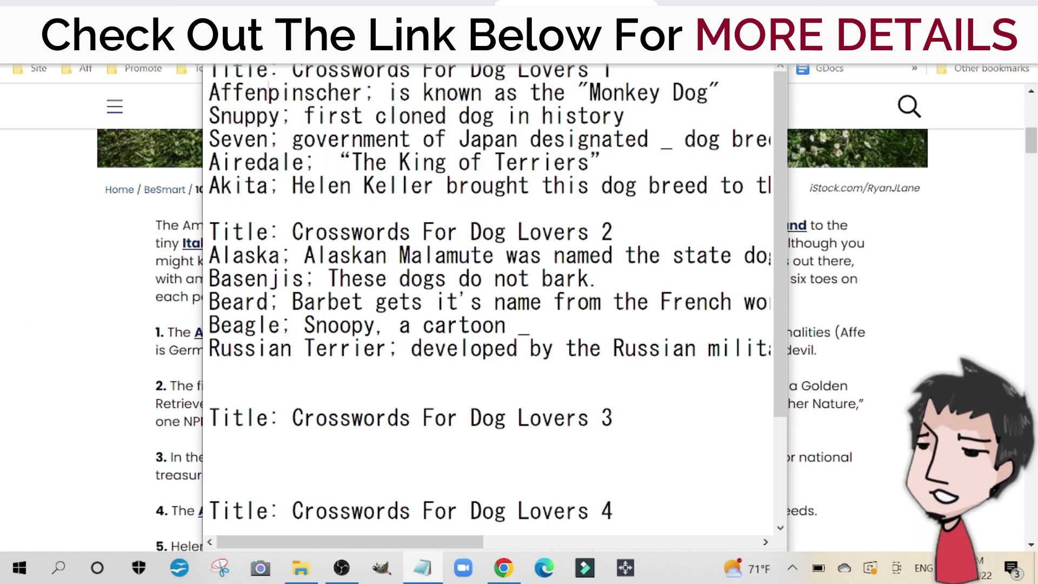
# Go back to the BeChewy article and examine the first facts, such as the Affenpinscher one, as sources for the clues.
pyautogui.hotkey('alt', 'Tab')
pyautogui.scroll(-3, 508, 335)
pyautogui.scroll(4, 519, 335)
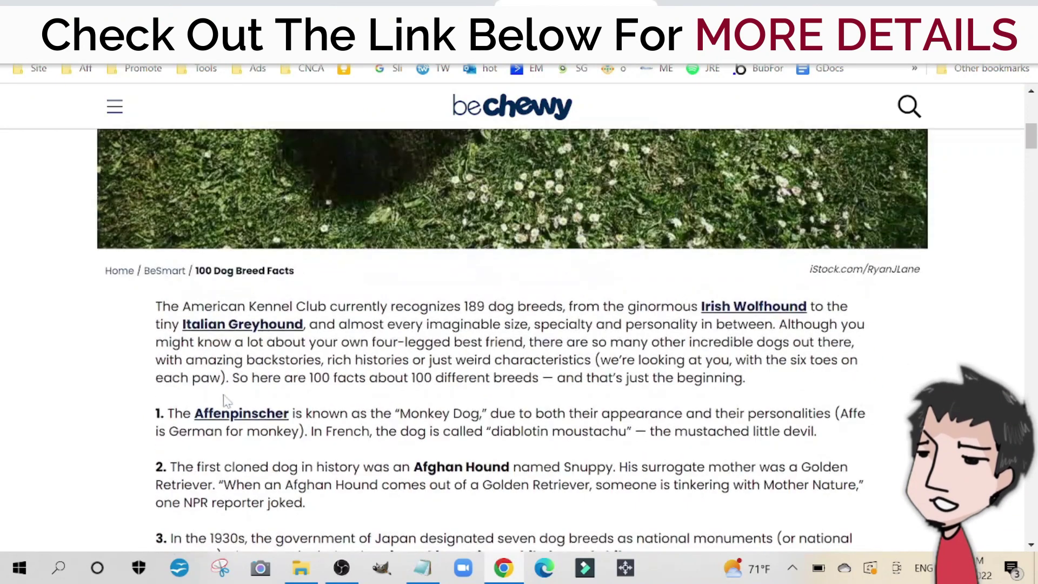
pyautogui.scroll(3, 222, 400)
pyautogui.scroll(-2, 514, 314)
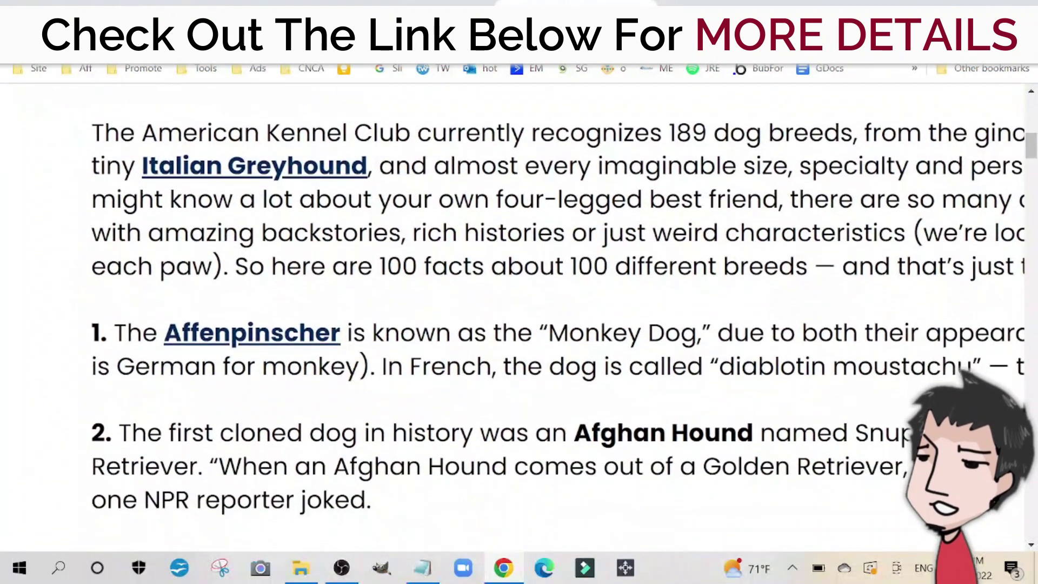
pyautogui.scroll(-3, 168, 529)
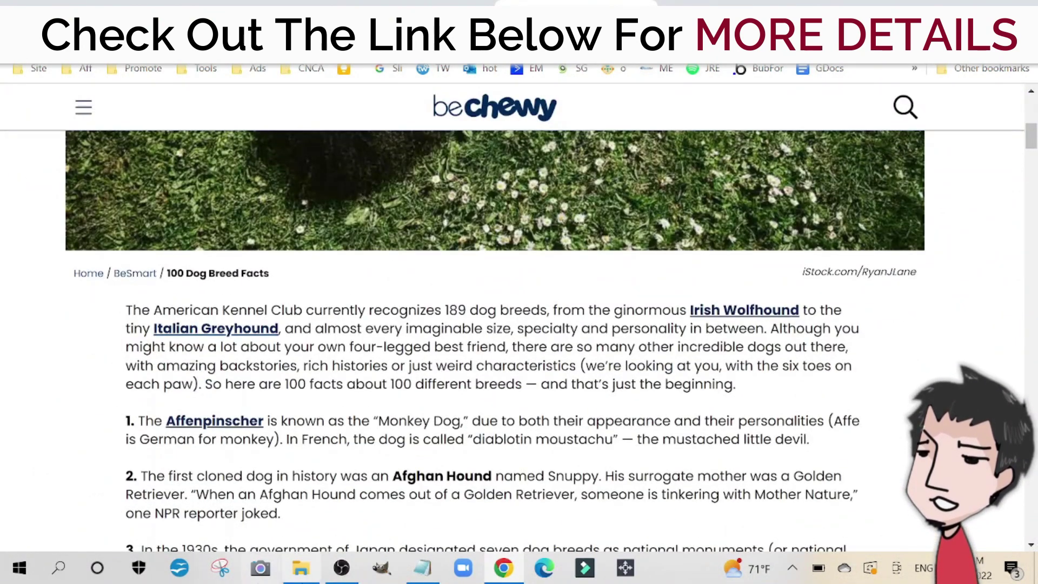
# Switch back to the crossword text file and examine the format of the "Title: Crosswords For Dog Lovers 2" line.
pyautogui.click(422, 567)
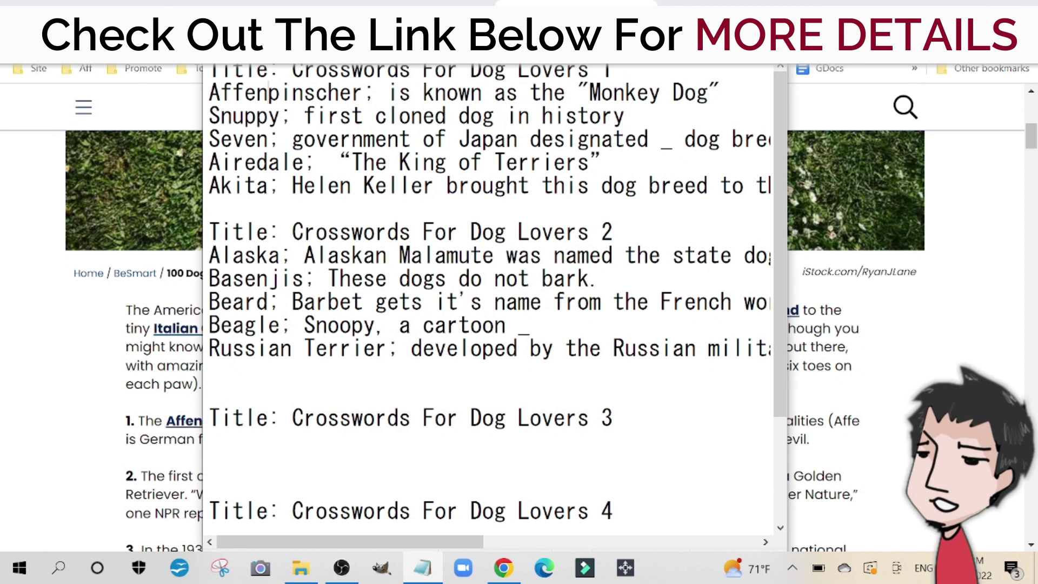
pyautogui.click(268, 231)
pyautogui.hotkey('shift', 'Right')
pyautogui.click(375, 232)
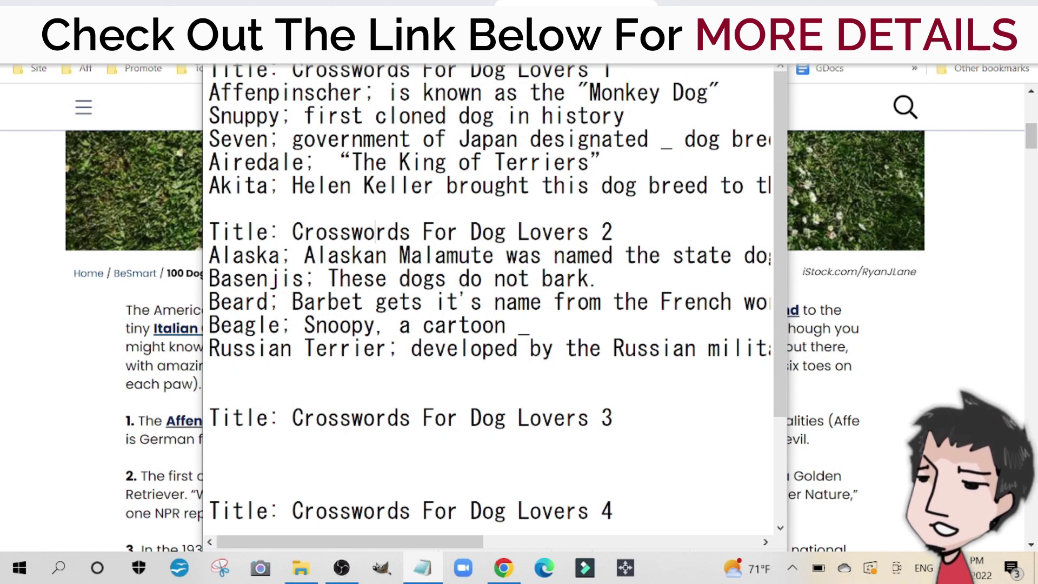
pyautogui.moveTo(375, 232); pyautogui.dragTo(613, 256)
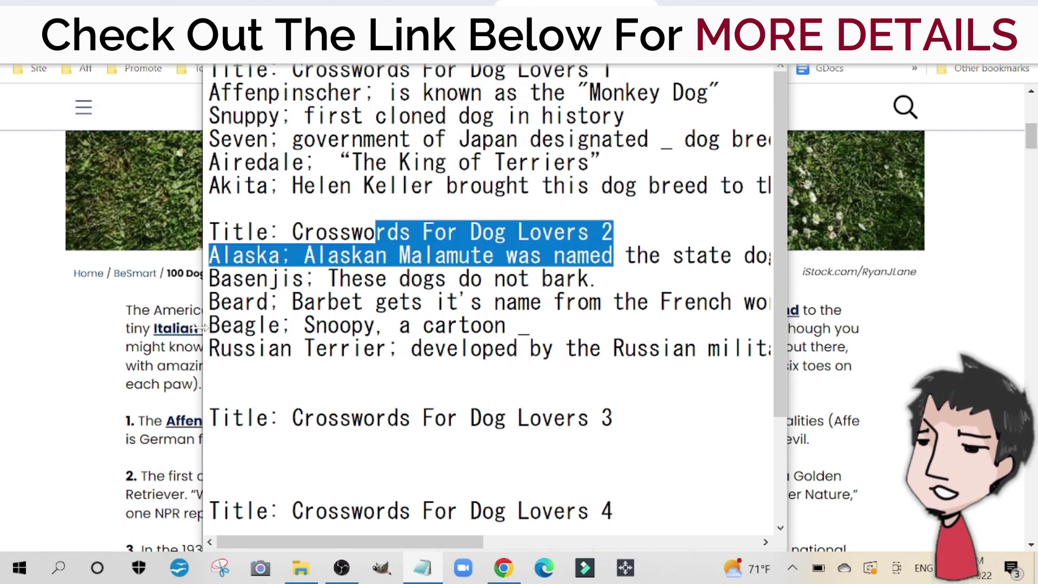
pyautogui.hotkey('alt', 'Tab')
pyautogui.click(422, 567)
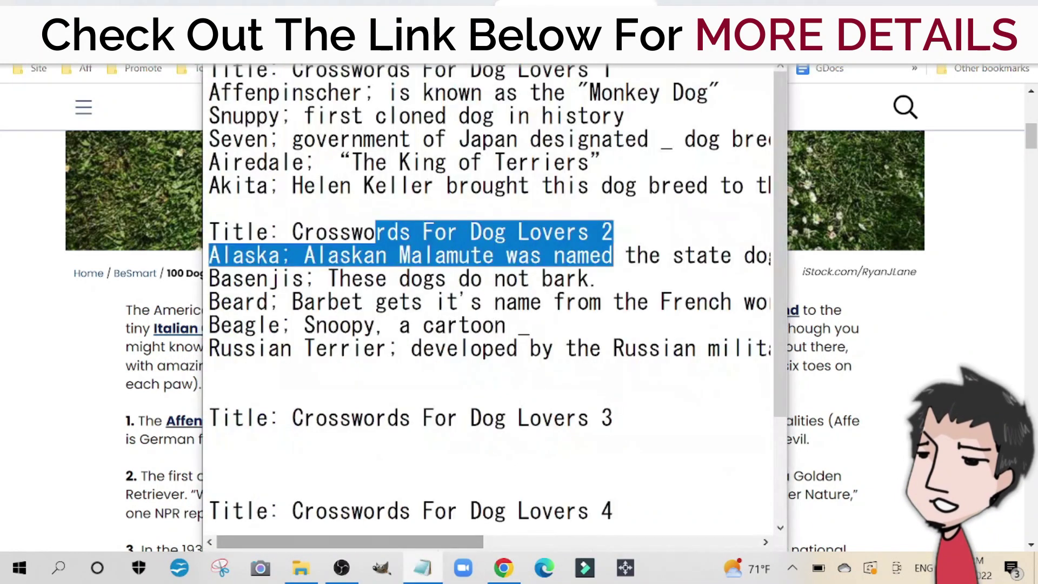
pyautogui.click(375, 325)
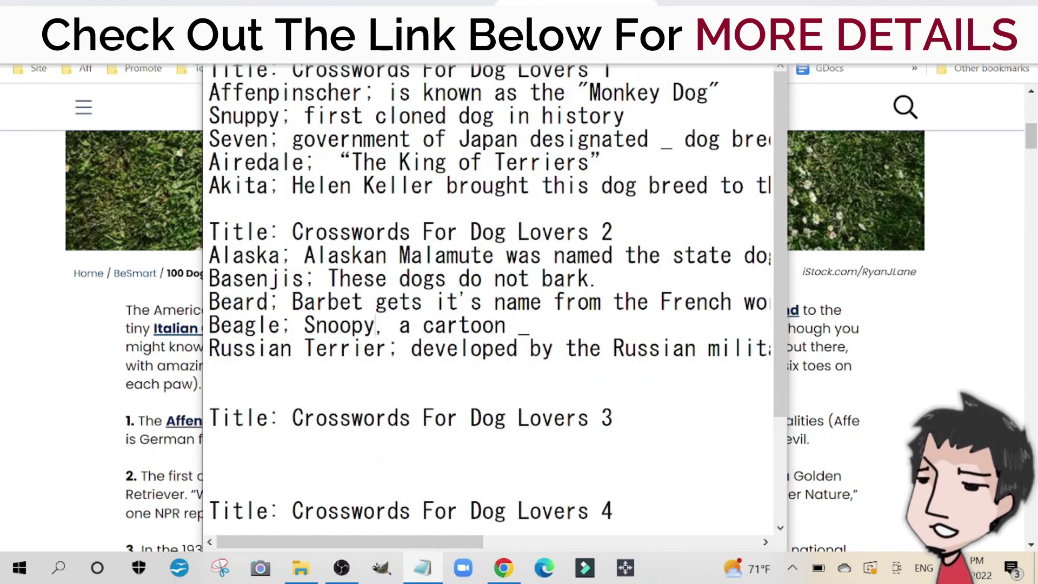
# Copy the phrase “sighthound of the free people.” from fact 12 of the BeChewy article into the text file under Crosswords For Dog Lovers 3.
pyautogui.scroll(-2, 486, 303)
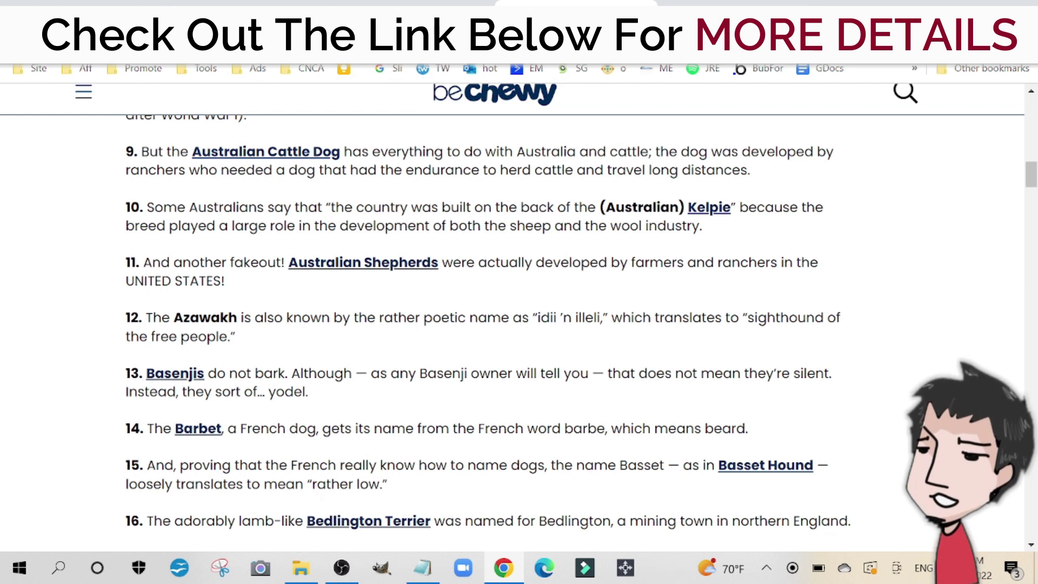
pyautogui.moveTo(236, 336); pyautogui.dragTo(743, 323)
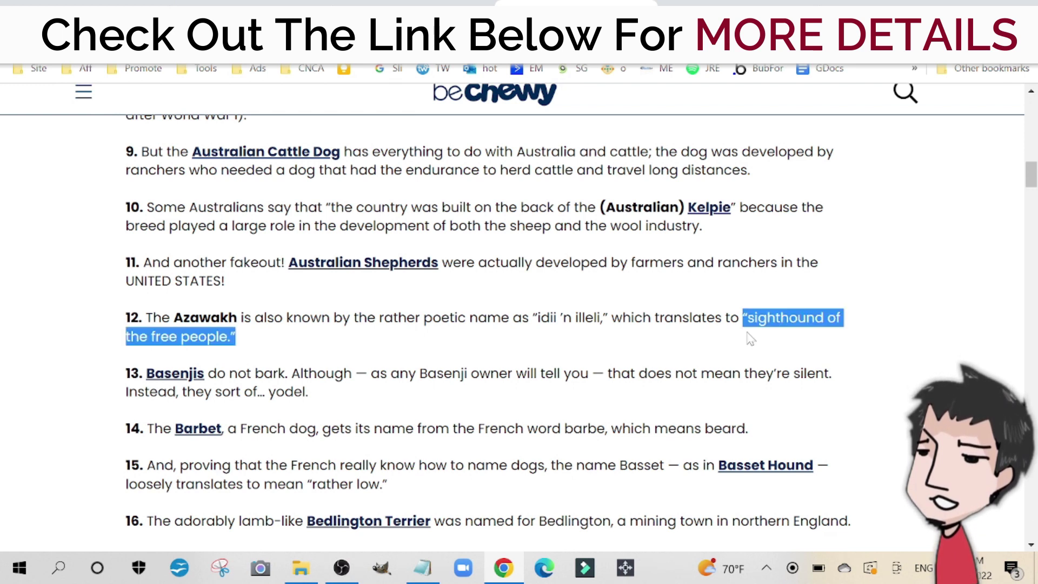
pyautogui.rightClick(746, 328)
pyautogui.click(759, 331)
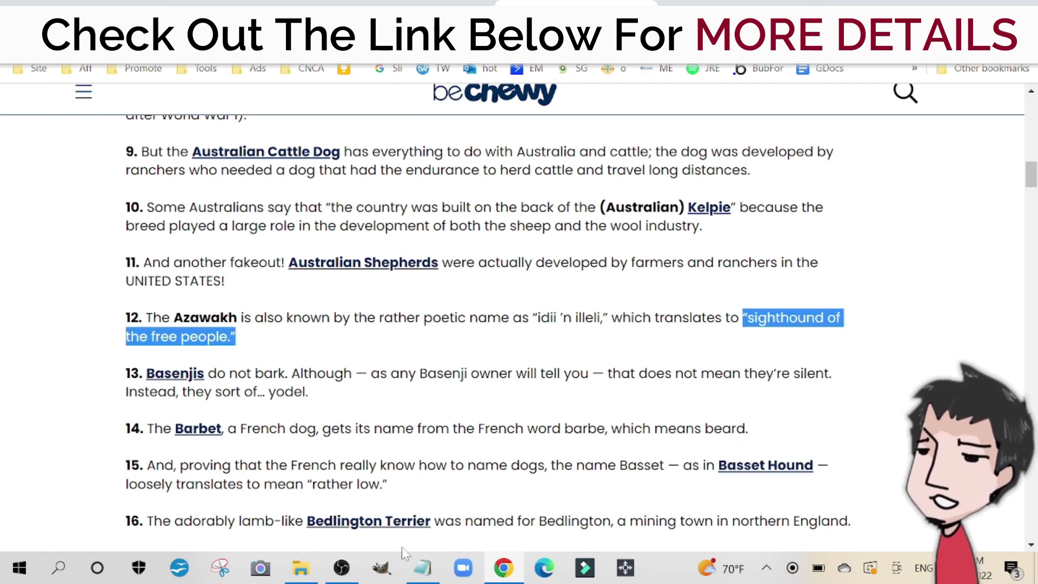
pyautogui.click(422, 568)
pyautogui.click(209, 301)
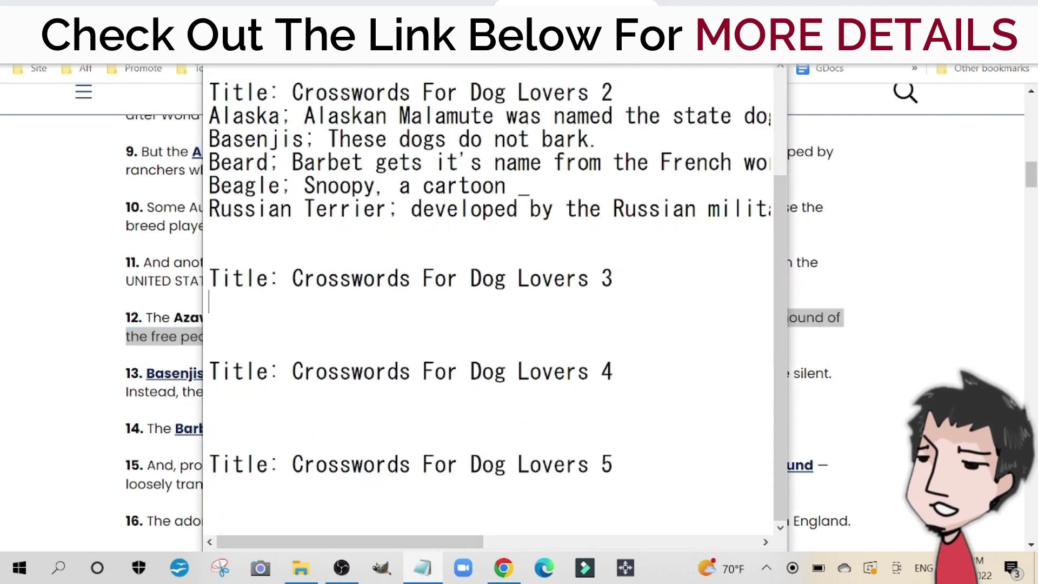
pyautogui.hotkey('ctrl', 'v')
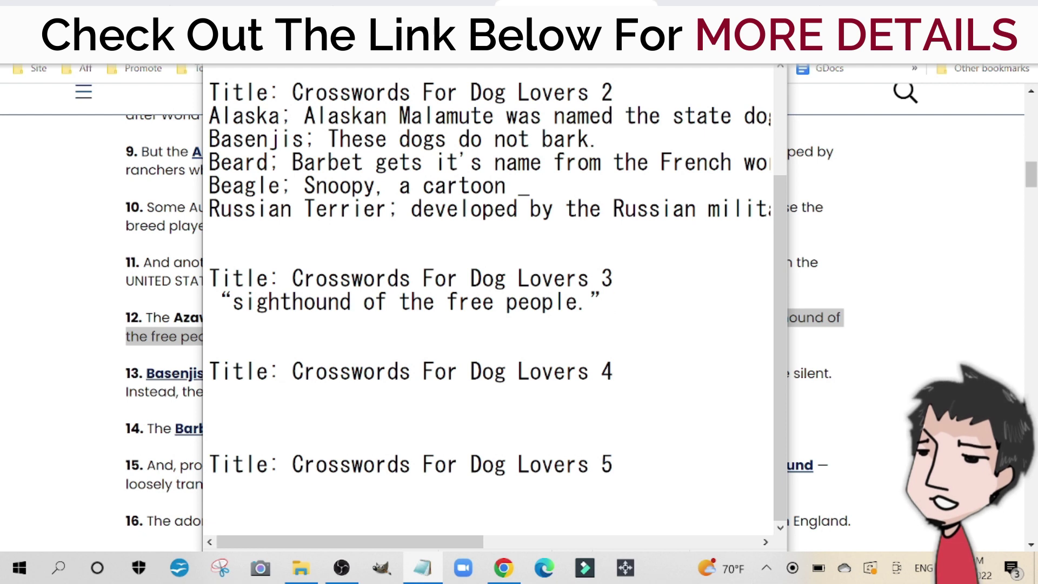
# Copy the breed name Azawakh from fact 12 of the article and return to the crossword text file.
pyautogui.hotkey('alt', 'Tab')
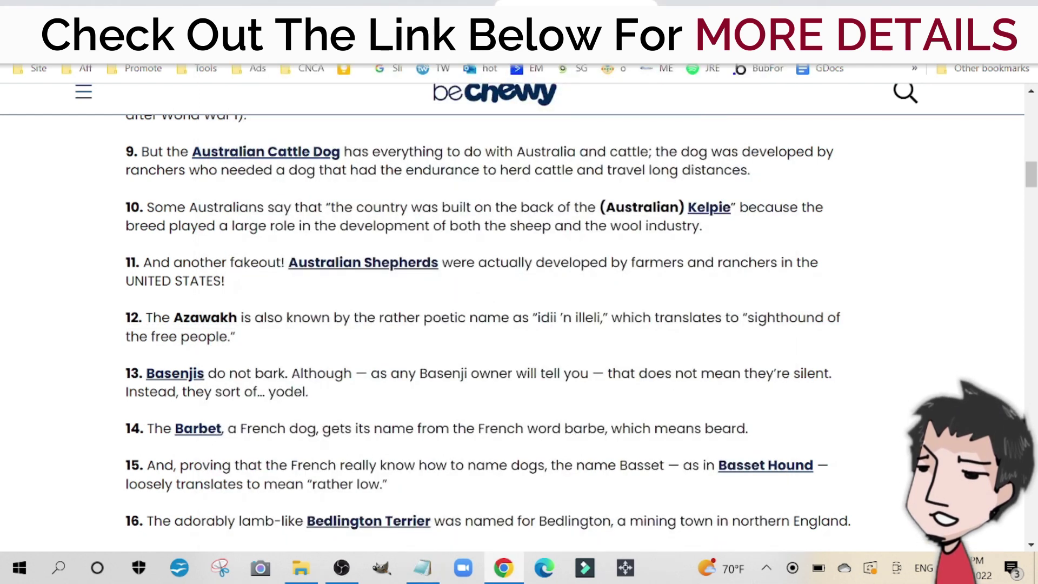
pyautogui.moveTo(173, 317); pyautogui.dragTo(237, 318)
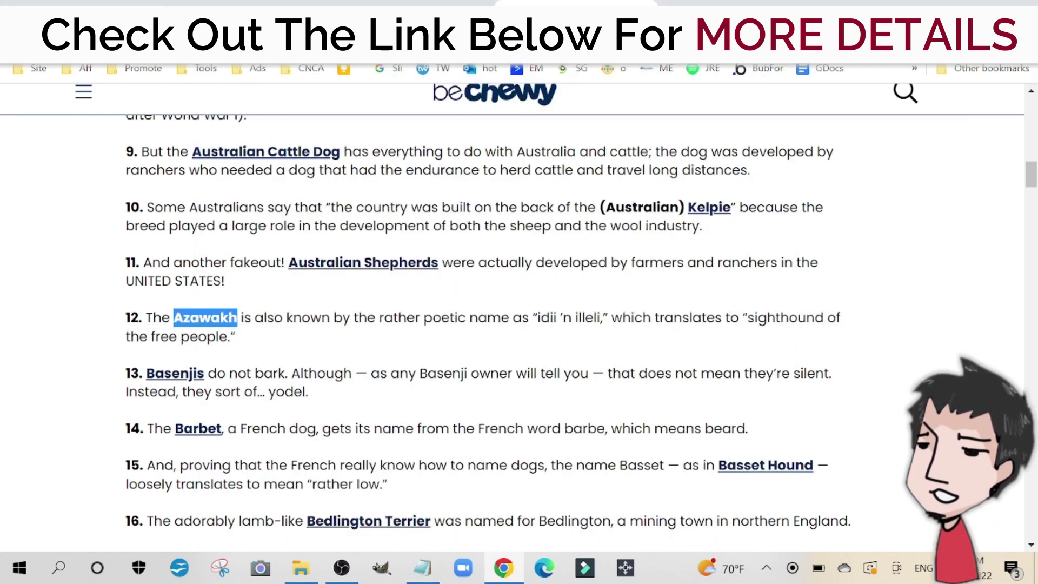
pyautogui.rightClick(231, 320)
pyautogui.click(278, 338)
pyautogui.click(423, 567)
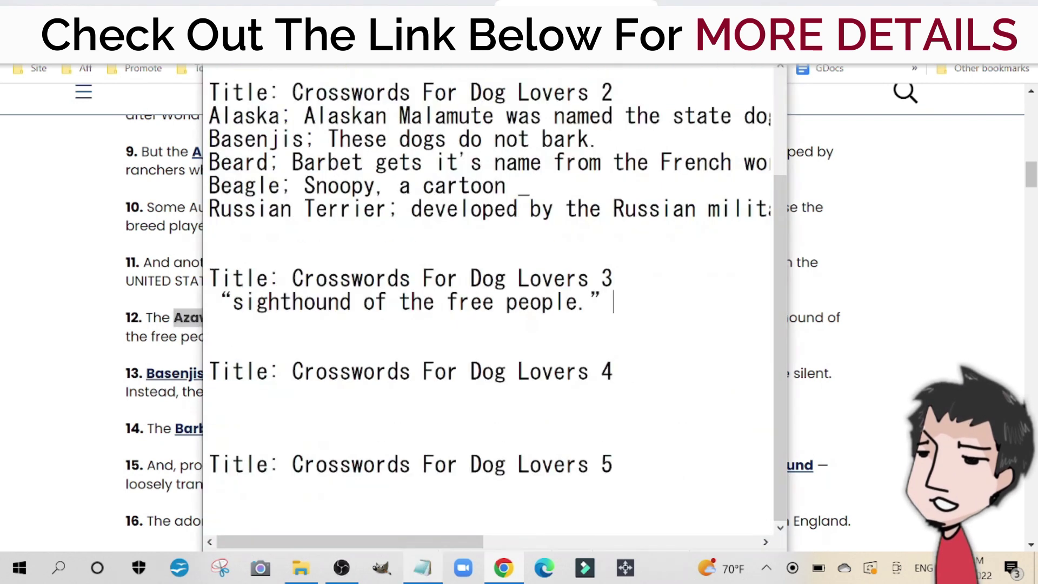
pyautogui.rightClick(422, 567)
pyautogui.click(209, 301)
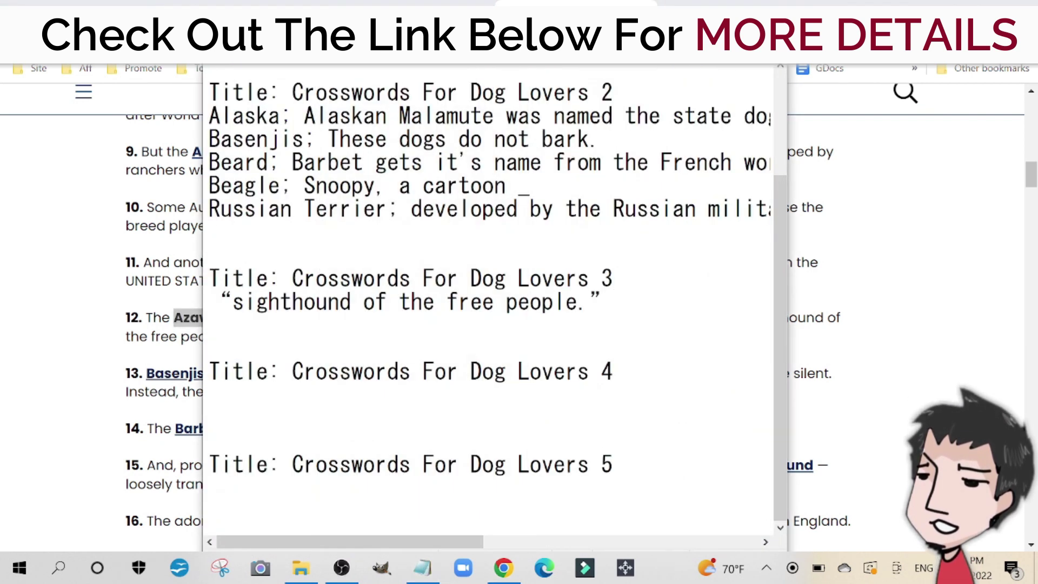
pyautogui.hotkey('ctrl', 'v')
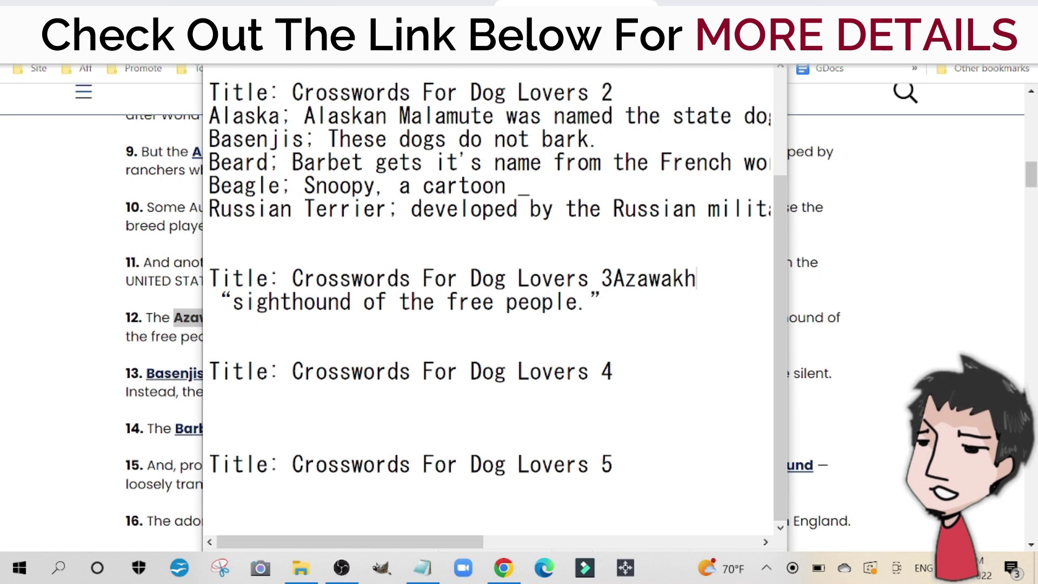
pyautogui.press('BackSpace')
pyautogui.press('BackSpace')
pyautogui.press('BackSpace')
pyautogui.press('BackSpace')
pyautogui.press('BackSpace')
pyautogui.press('BackSpace')
pyautogui.press('BackSpace')
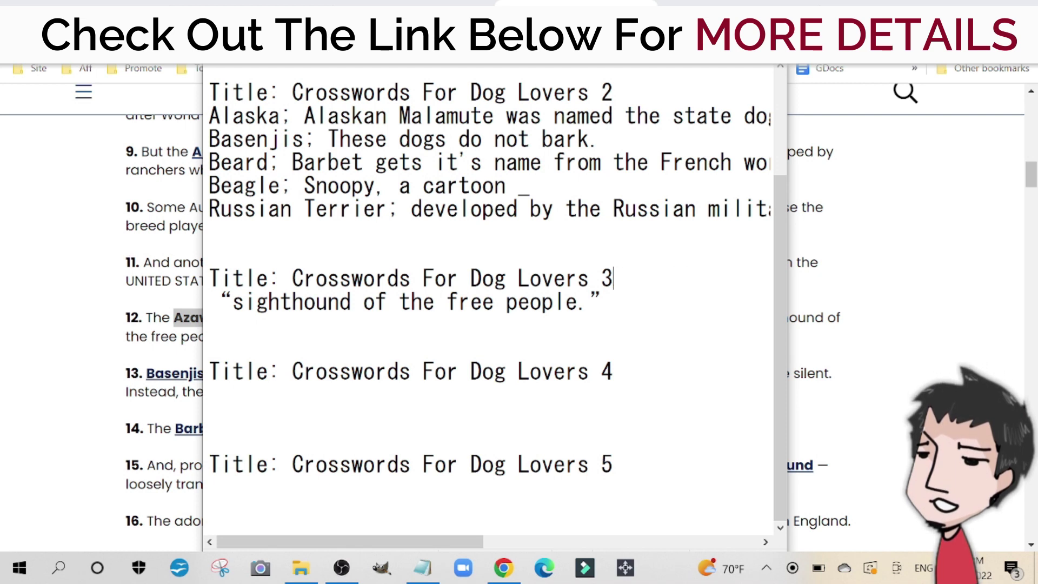
# Insert the answer "Azawakh;" at the start of the sighthound clue line under Crosswords For Dog Lovers 3.
pyautogui.click(209, 301)
pyautogui.hotkey('ctrl', 'v')
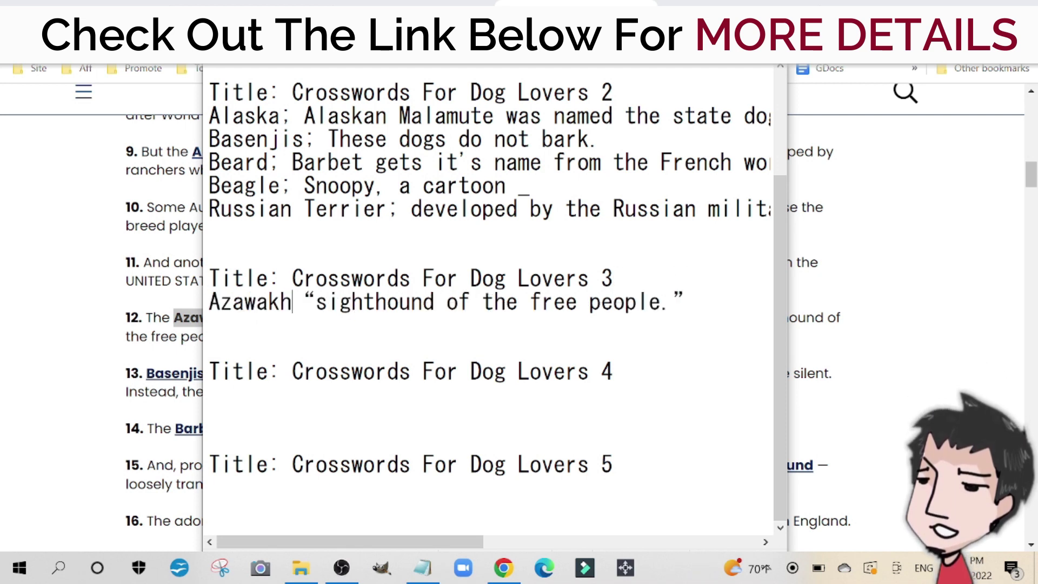
pyautogui.write(';')
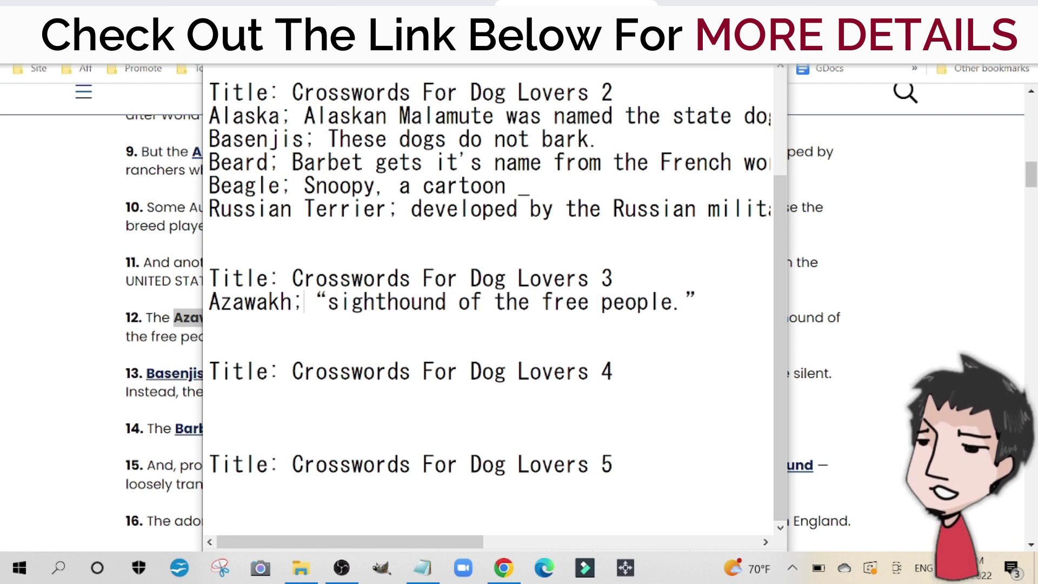
# Replace the Azawakh clue's opening quotation mark with a straight one after a space, and remove the period after "people".
pyautogui.press('Delete')
pyautogui.press('Delete')
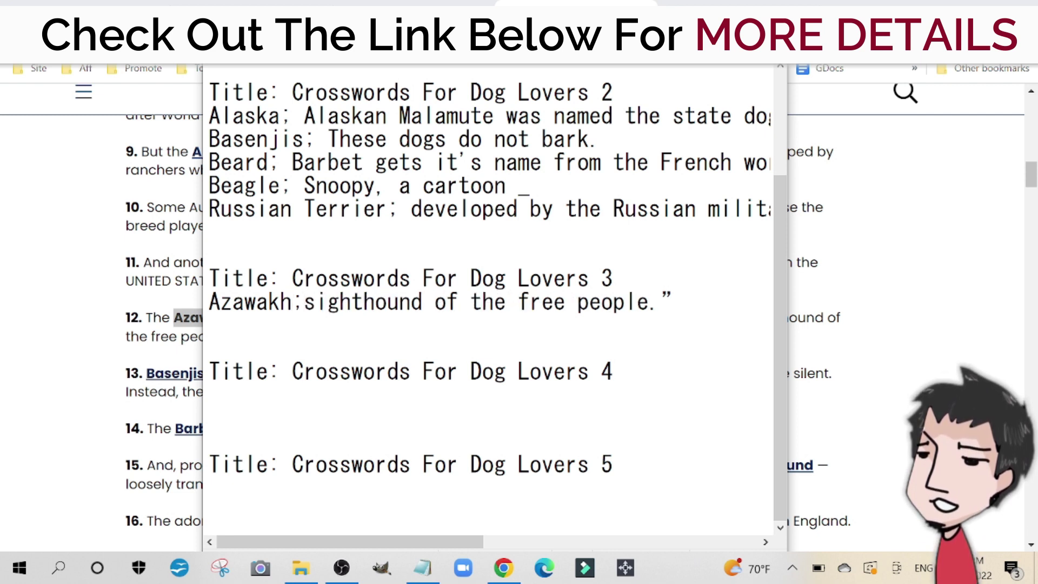
pyautogui.write('"')
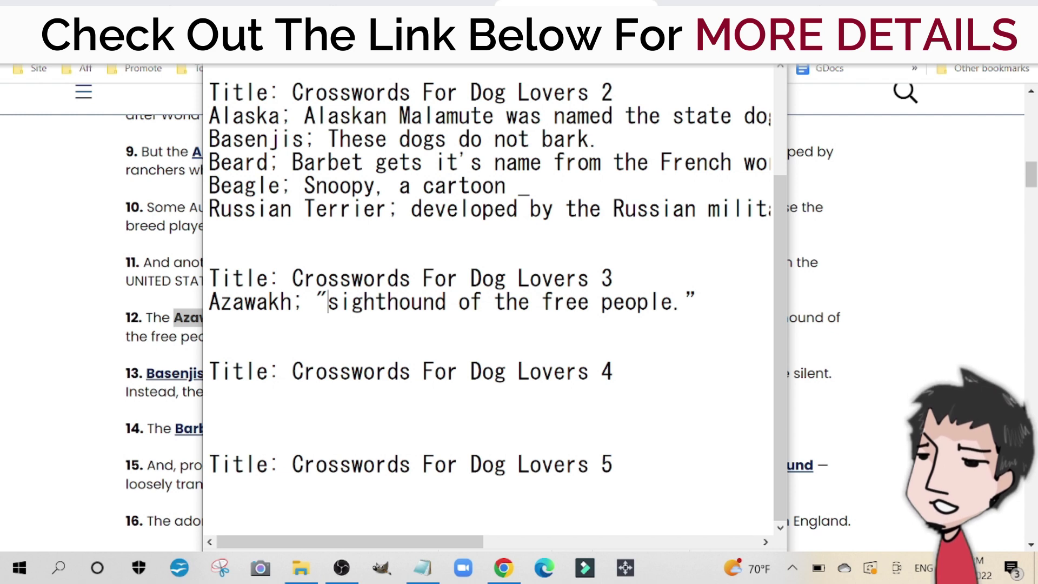
pyautogui.press('End')
pyautogui.press('Left')
pyautogui.press('BackSpace')
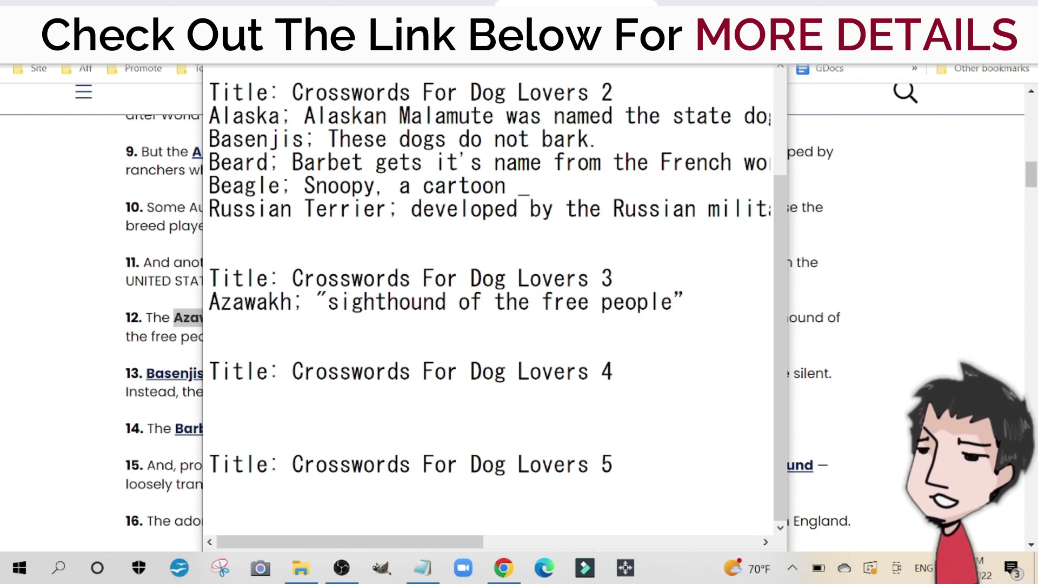
# Go back to the BeChewy article and copy "use their front paws when fighting" from the Boxers fact, number 31.
pyautogui.click(81, 323)
pyautogui.scroll(-3, 301, 290)
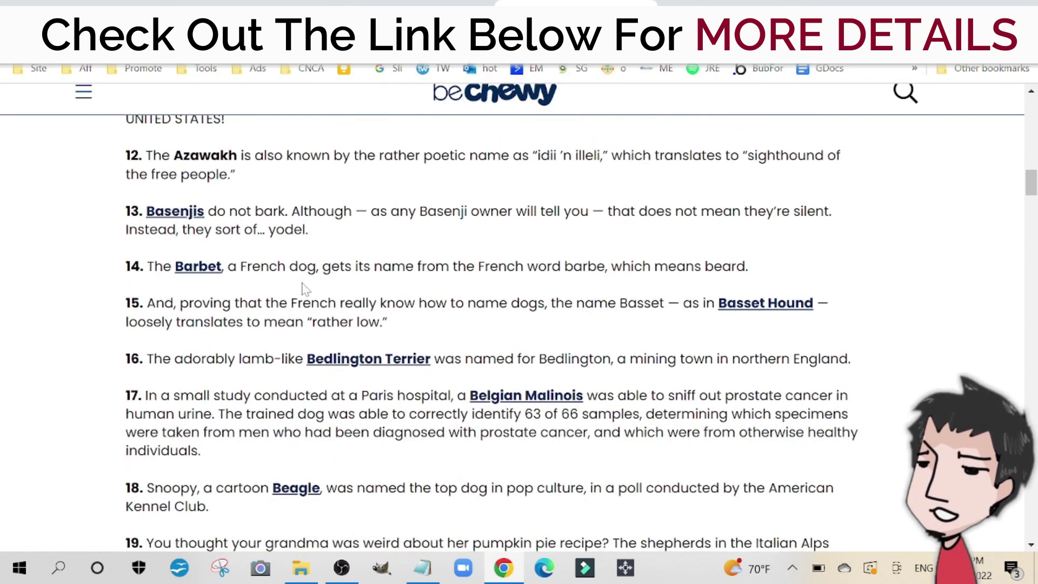
pyautogui.scroll(-5, 303, 289)
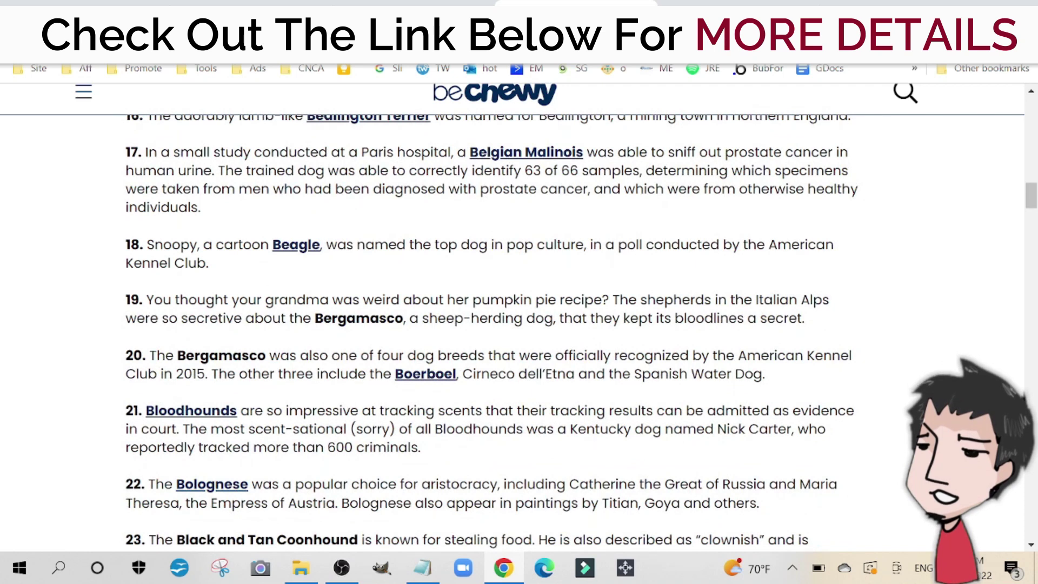
pyautogui.scroll(-5, 378, 281)
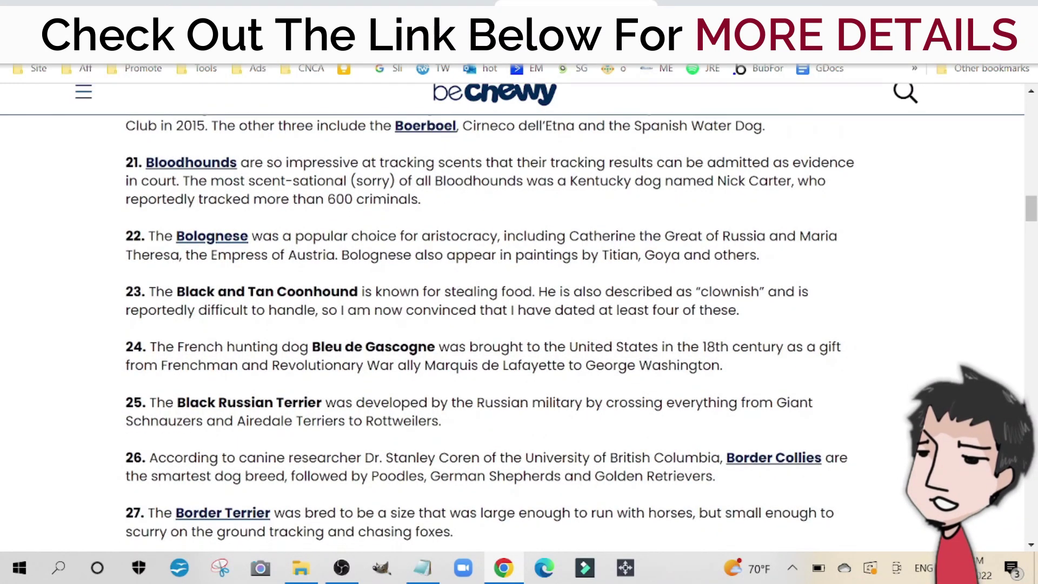
pyautogui.scroll(-6, 486, 324)
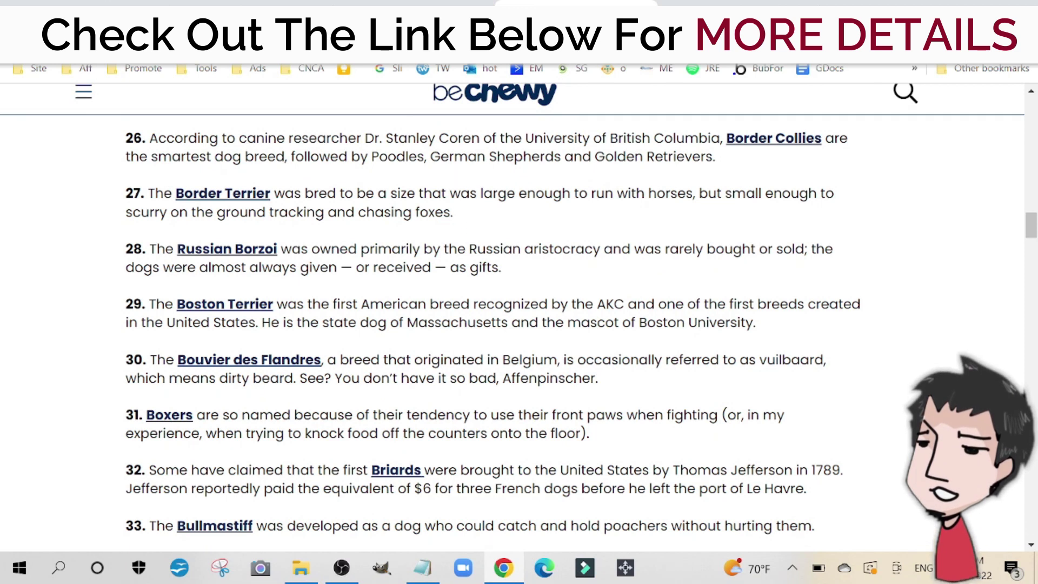
pyautogui.scroll(-3, 527, 281)
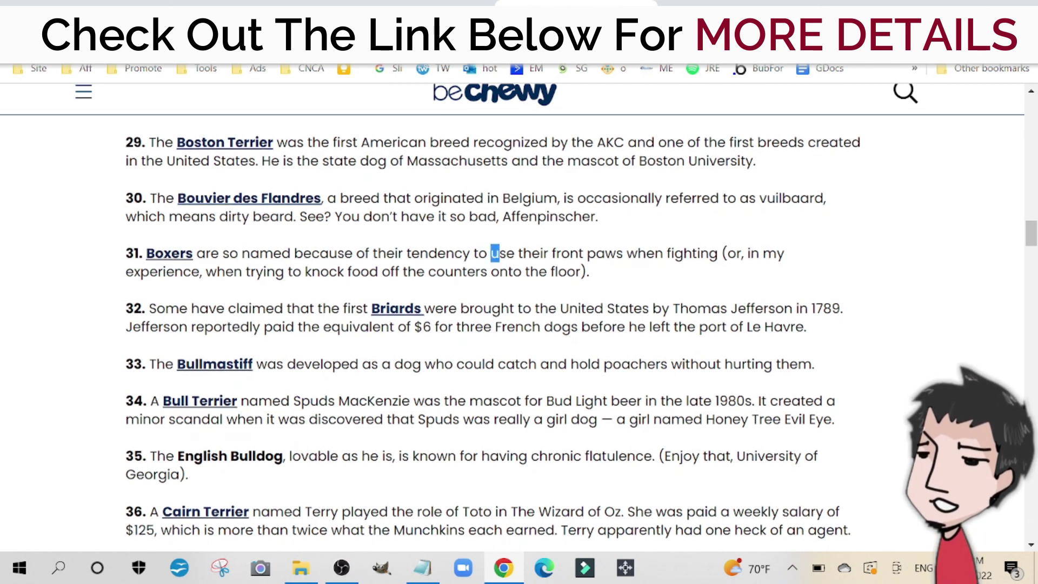
pyautogui.moveTo(490, 253); pyautogui.dragTo(719, 253)
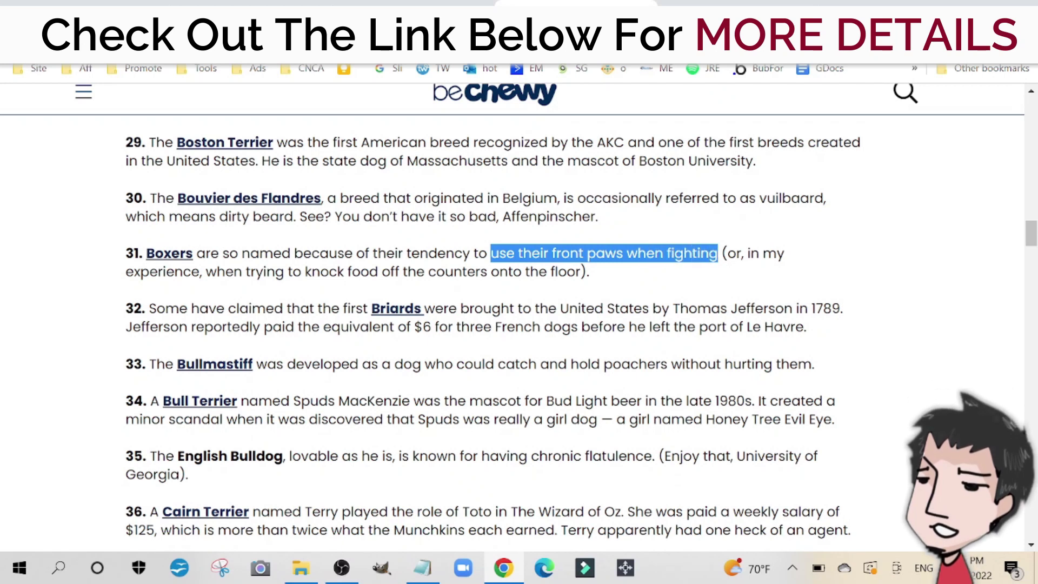
pyautogui.rightClick(702, 257)
pyautogui.click(733, 267)
# Paste the copied front-paws phrase into the crossword text file on a new line below the Azawakh clue.
pyautogui.click(422, 568)
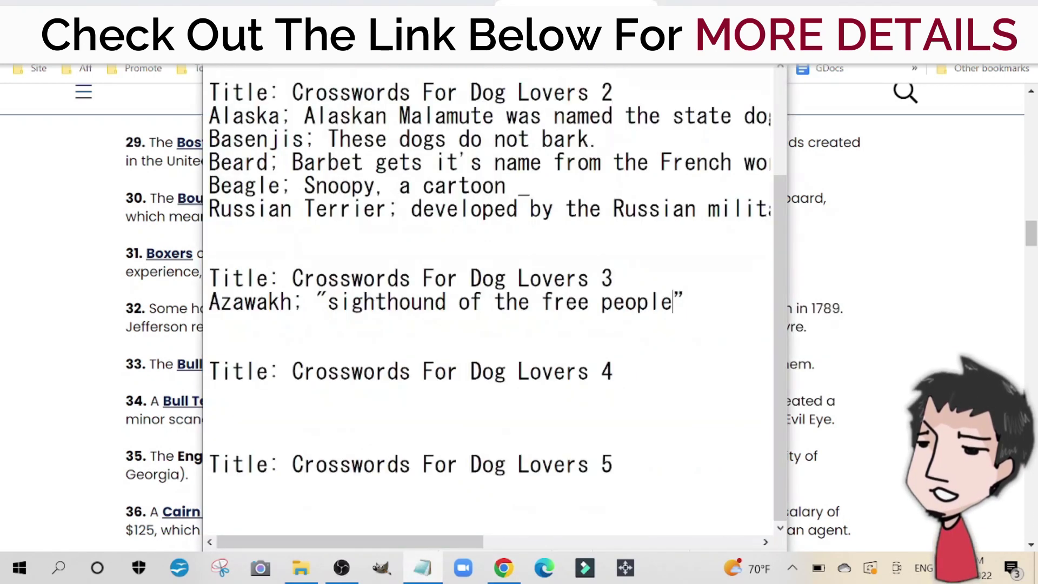
pyautogui.press('End')
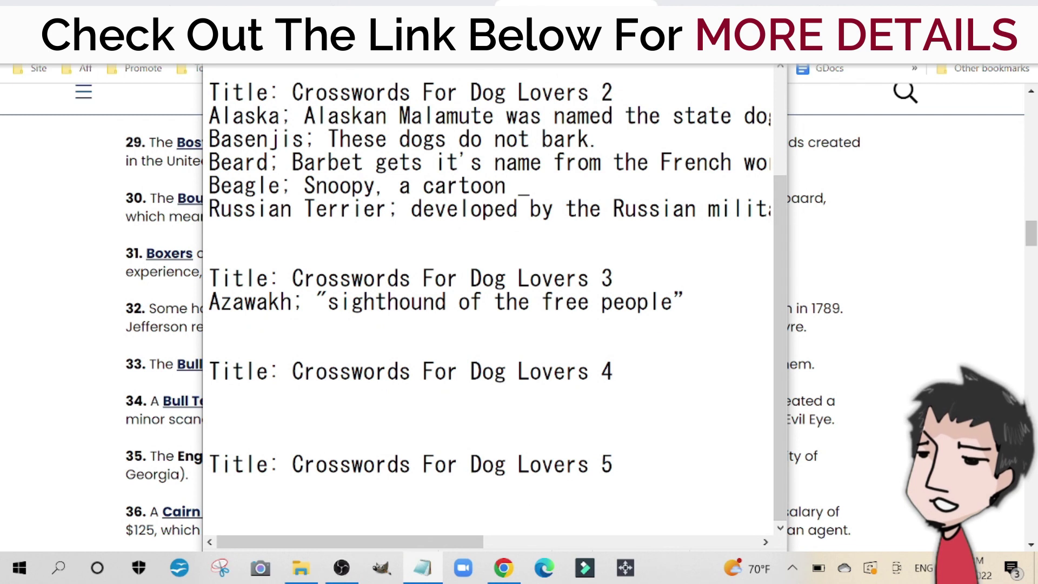
pyautogui.press('Return')
pyautogui.hotkey('ctrl', 'v')
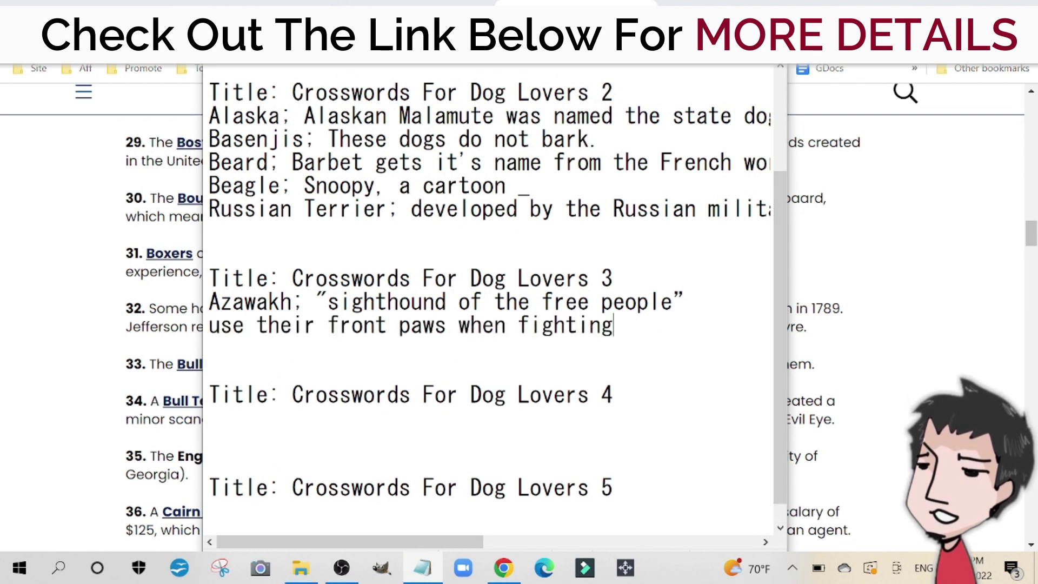
# Add the answer "Boxers;" followed by a space in front of the front-paws clue.
pyautogui.click(208, 325)
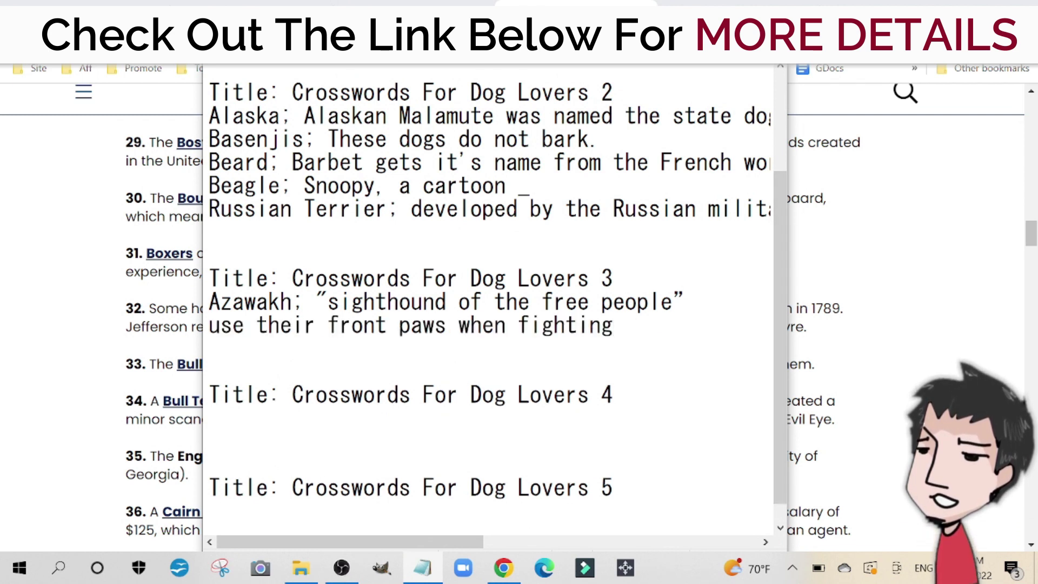
pyautogui.write('Boxer')
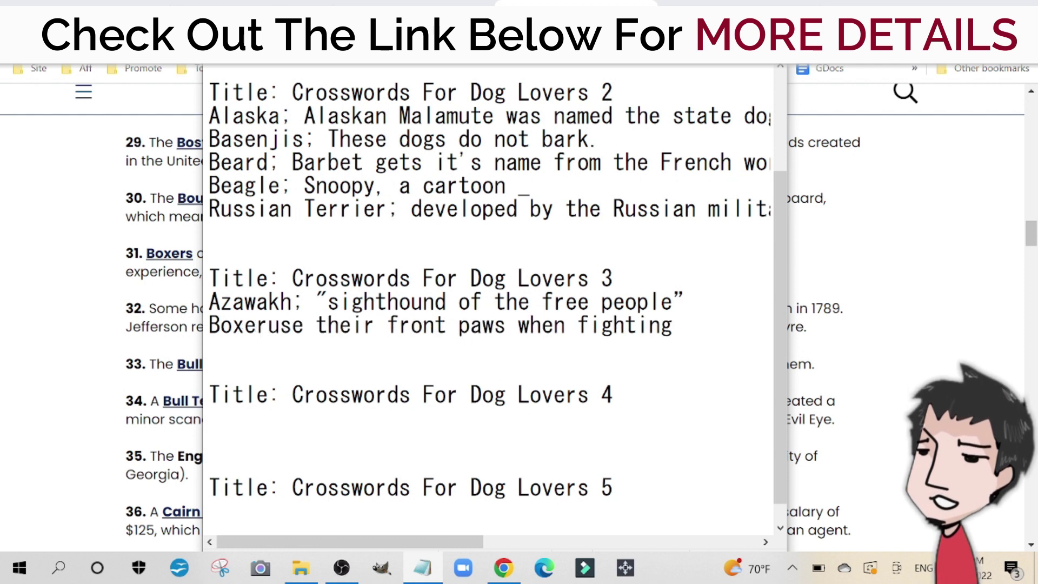
pyautogui.write('s')
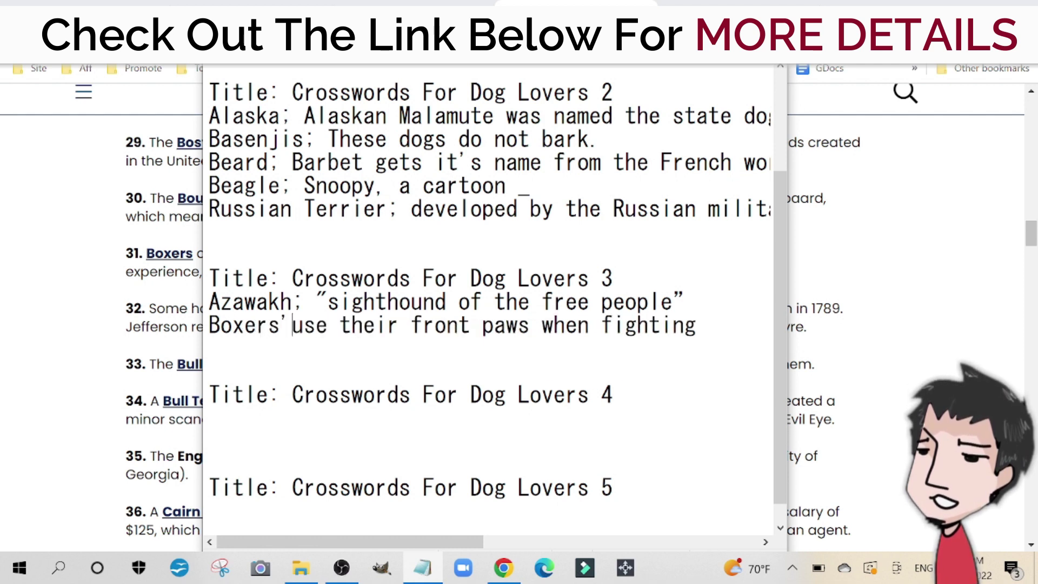
pyautogui.write(';')
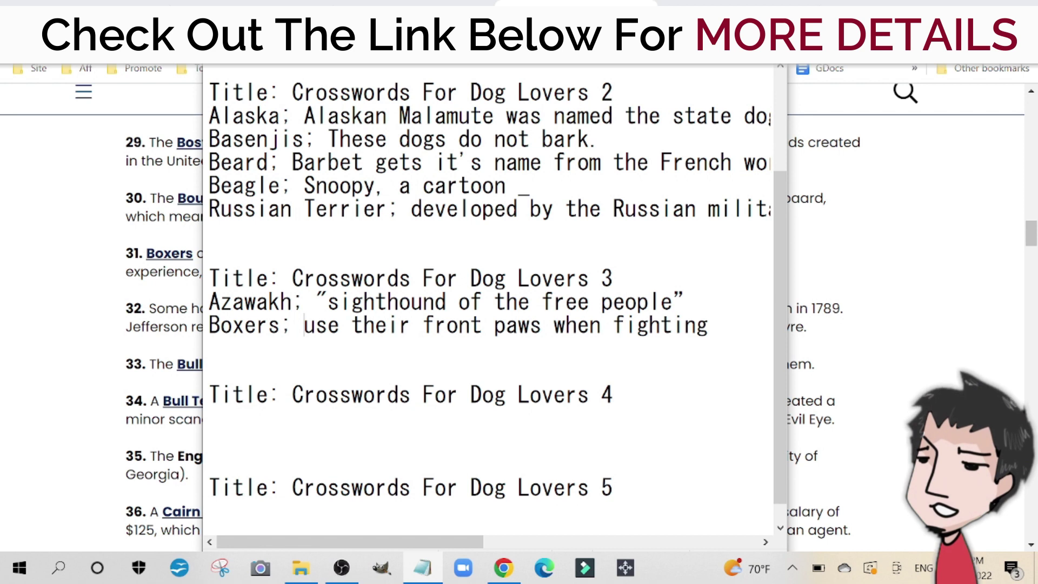
# Return to the BeChewy article and copy "catch and hold poachers" from the Bullmastiff fact, number 33.
pyautogui.click(5, 378)
pyautogui.scroll(-3, 129, 174)
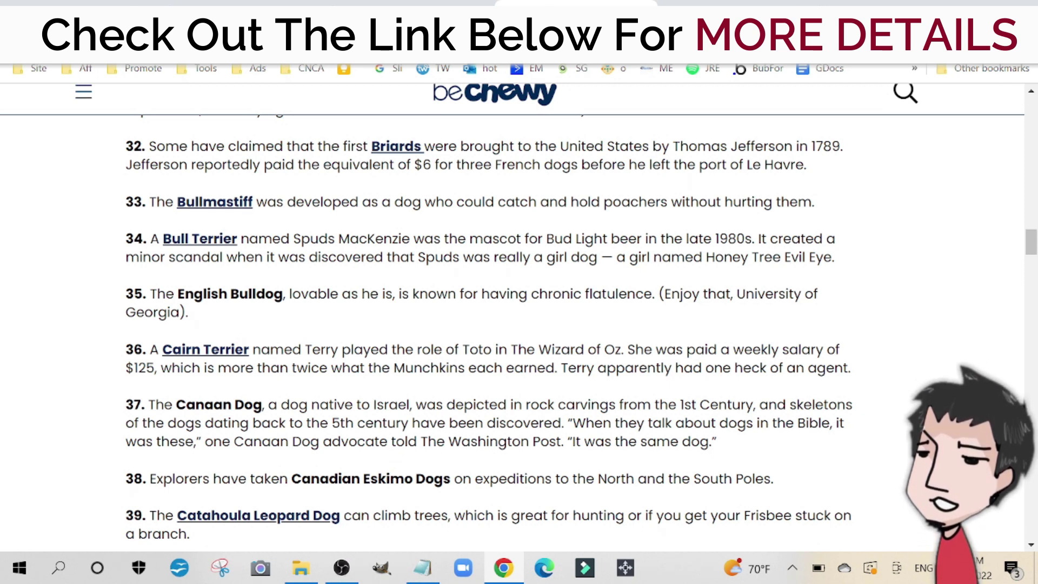
pyautogui.moveTo(498, 201); pyautogui.dragTo(667, 202)
pyautogui.rightClick(659, 202)
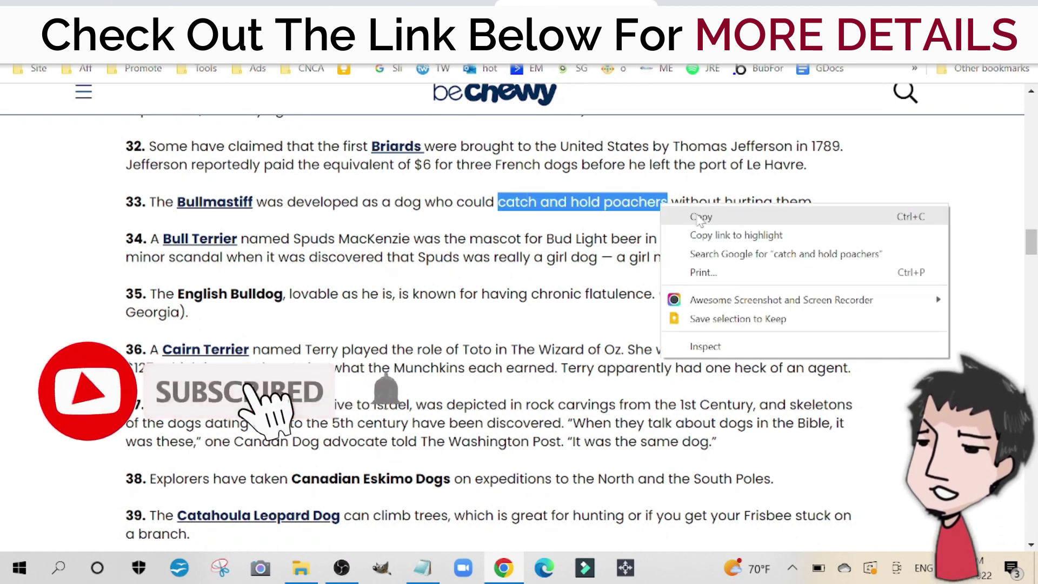
pyautogui.click(684, 212)
# Add the clue "bred to catch and hold poachers" below the Boxers line in the text file, pasting the copied phrase after "bred to".
pyautogui.click(422, 567)
pyautogui.click(209, 348)
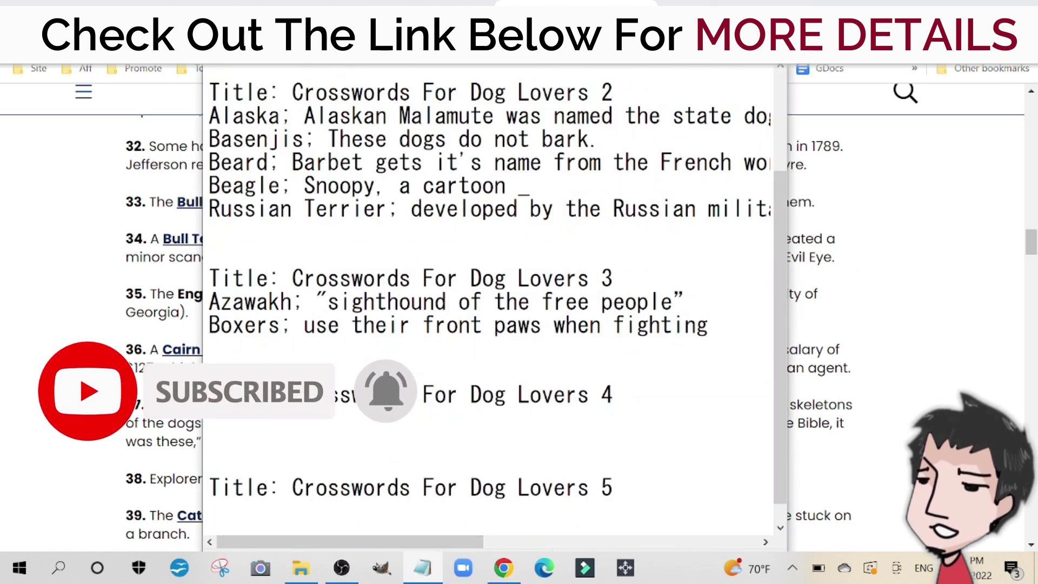
pyautogui.write('bred to')
pyautogui.hotkey('ctrl', 'v')
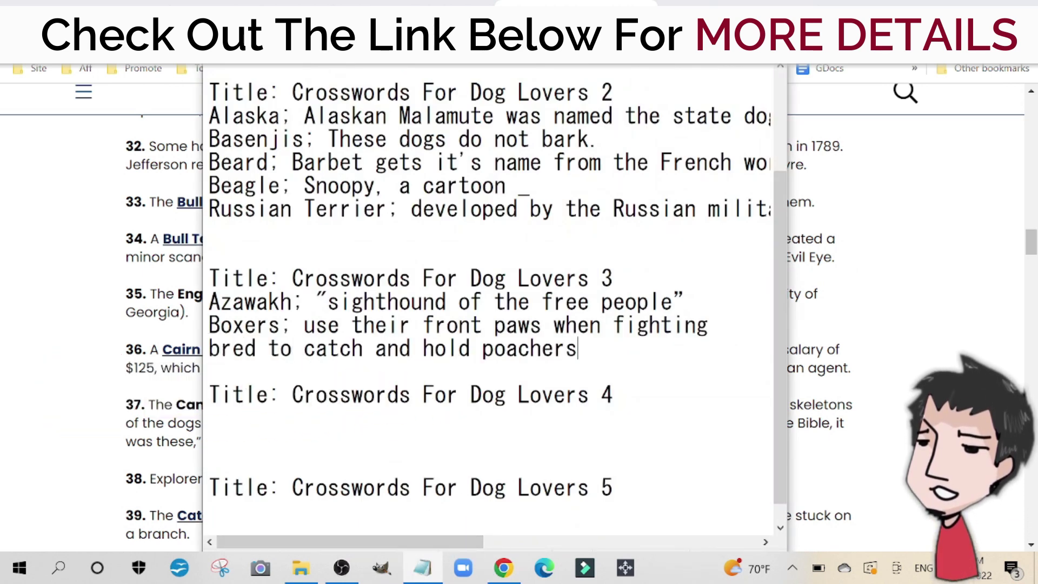
# Go back to the BeChewy article and copy the breed name "Bullmastiff" from fact 33.
pyautogui.click(97, 248)
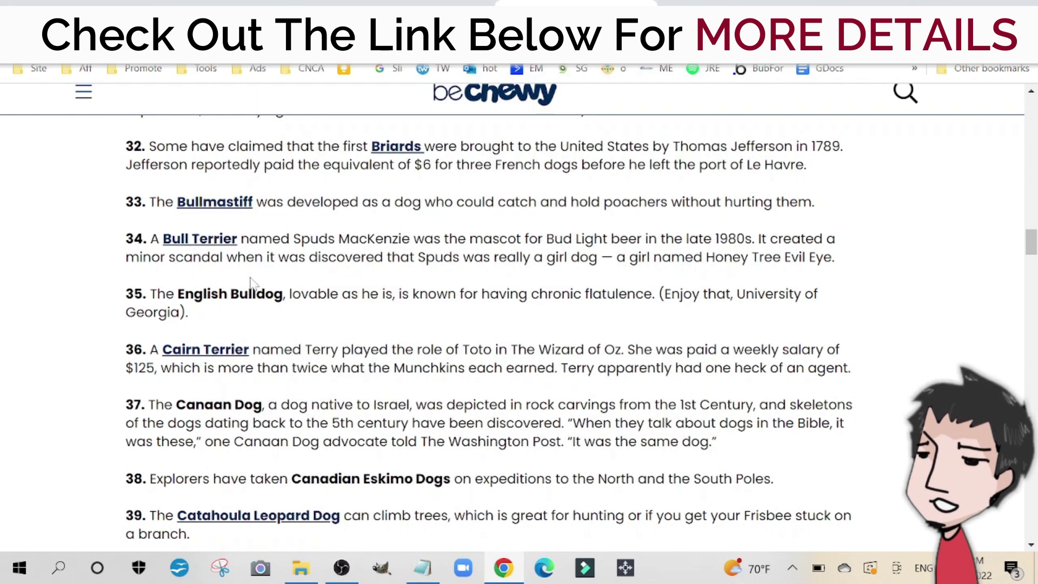
pyautogui.moveTo(252, 202); pyautogui.dragTo(176, 202)
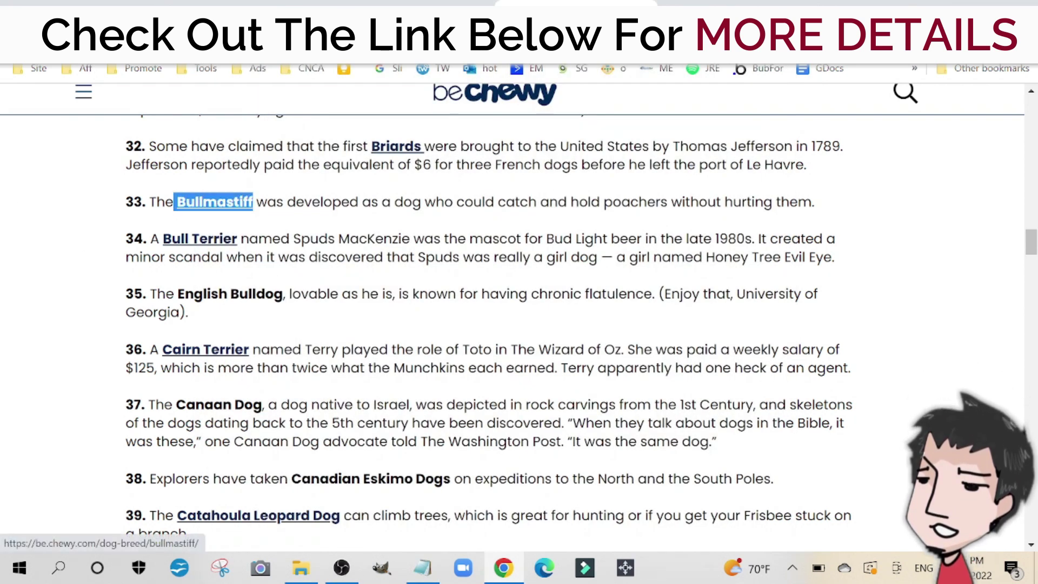
pyautogui.rightClick(187, 204)
pyautogui.click(250, 328)
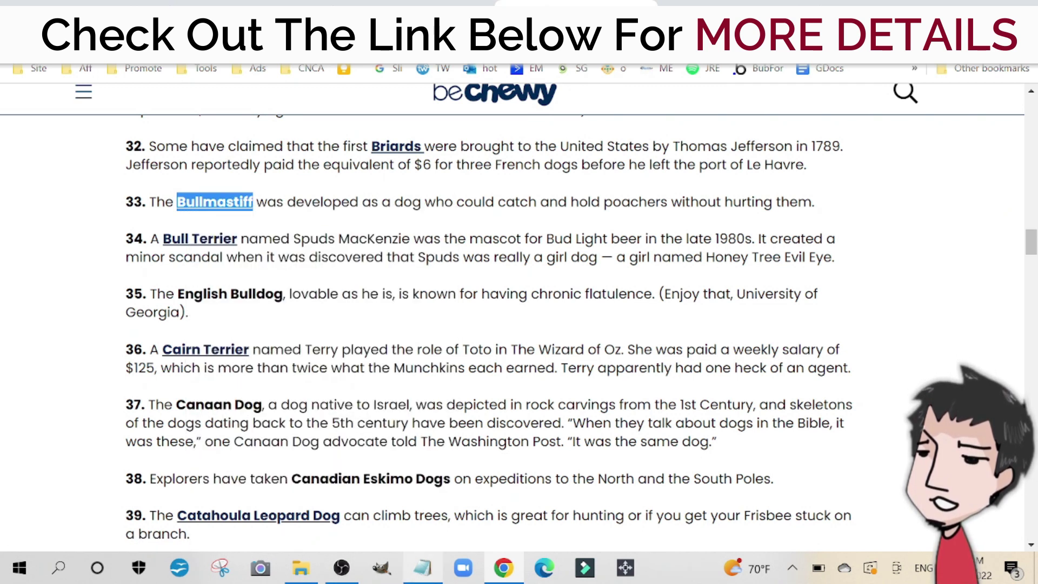
# Paste "Bullmastiff" in front of the poachers clue in the text file, followed by a semicolon and a space.
pyautogui.click(422, 567)
pyautogui.rightClick(422, 567)
pyautogui.click(209, 348)
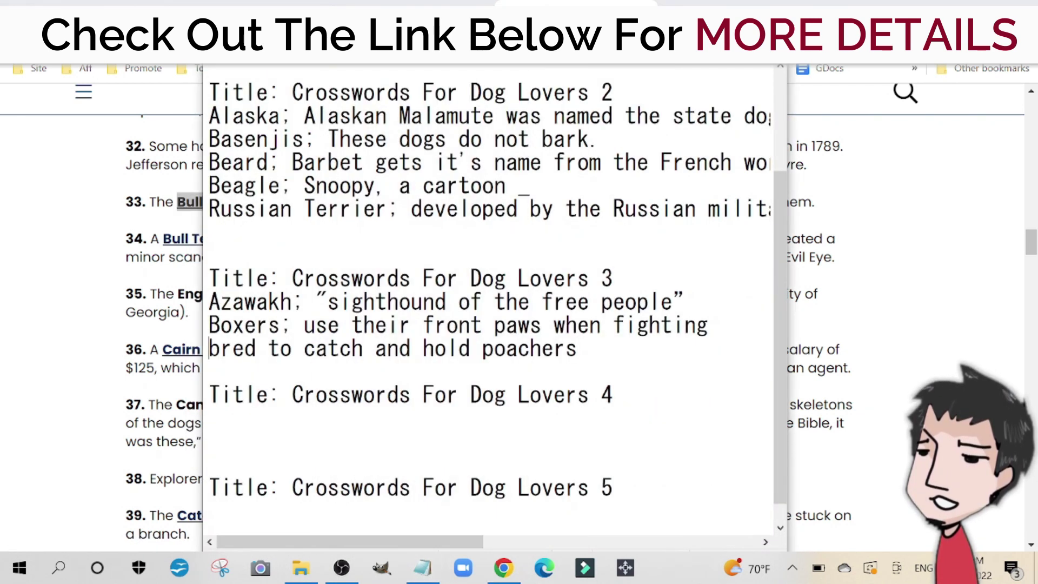
pyautogui.hotkey('ctrl', 'v')
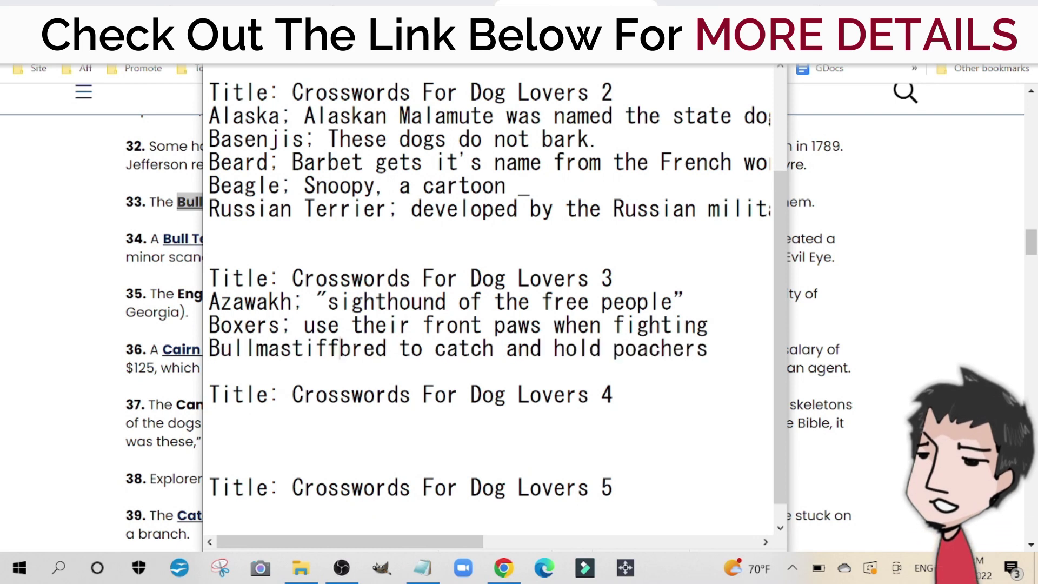
pyautogui.write(';')
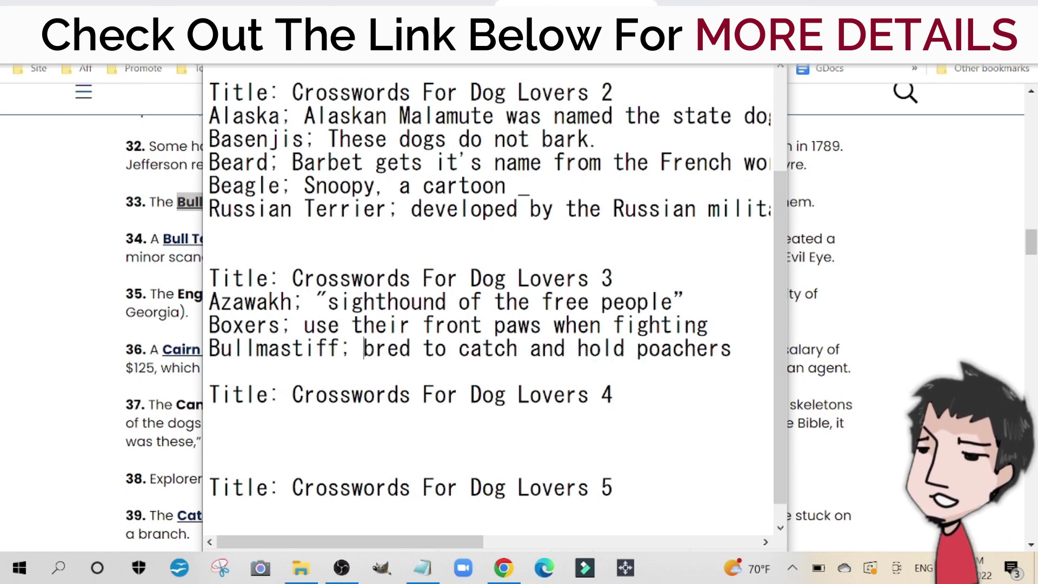
# Return to the BeChewy article and copy "a dog native to Israel" from the Canaan Dog fact, number 37.
pyautogui.click(3, 342)
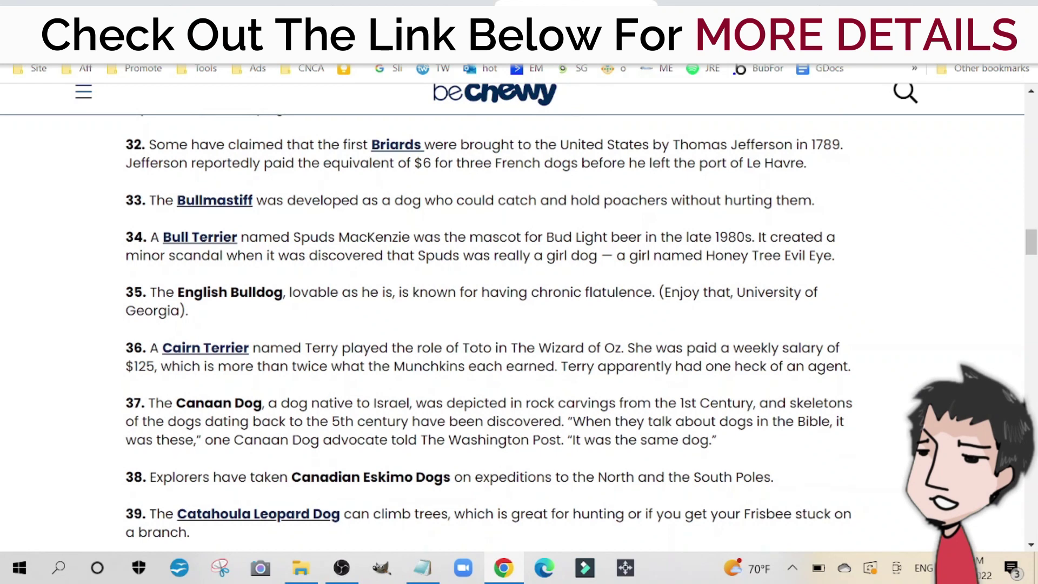
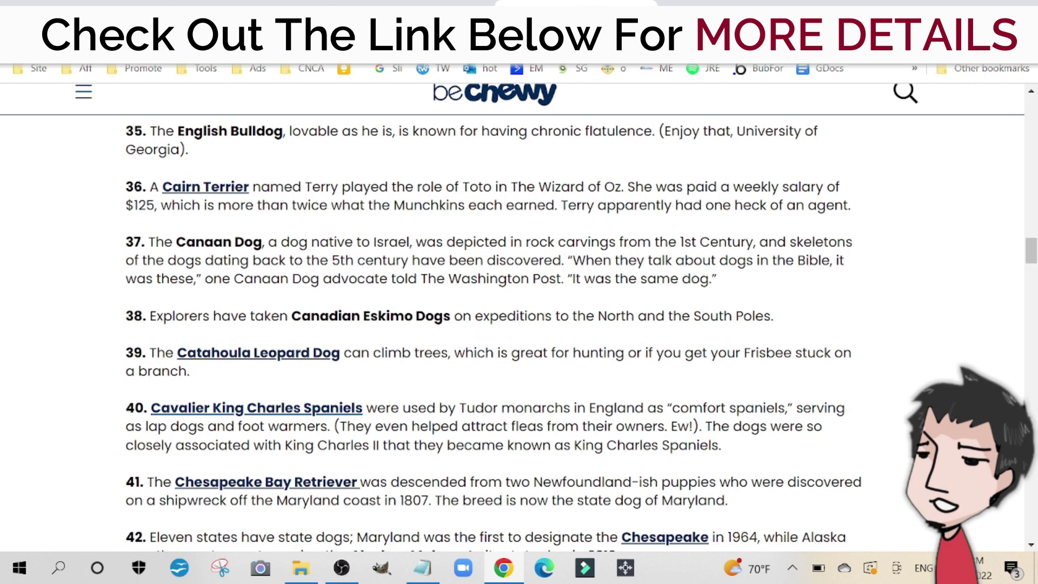
pyautogui.moveTo(264, 242); pyautogui.dragTo(409, 242)
pyautogui.rightClick(397, 244)
pyautogui.click(427, 257)
# Paste the copied Israel phrase into the crossword text file on a new line below the Bullmastiff clue.
pyautogui.click(423, 567)
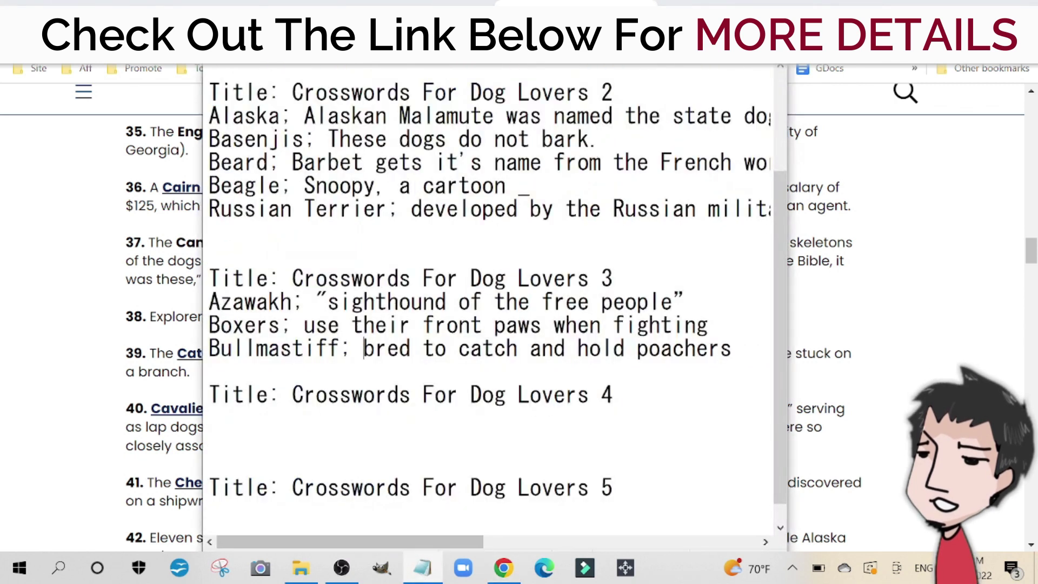
pyautogui.press('Return')
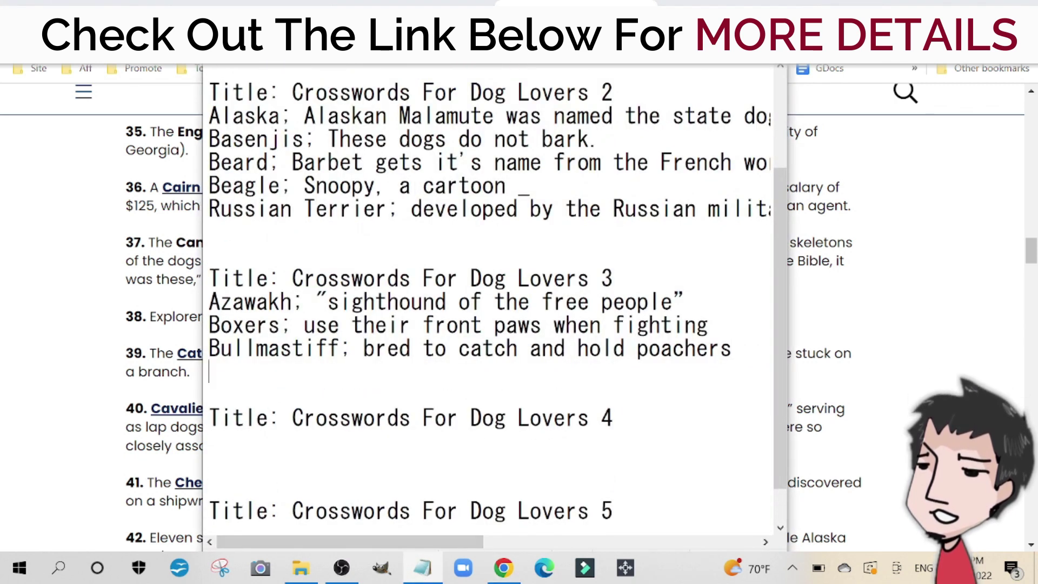
pyautogui.hotkey('ctrl', 'v')
# Add the answer "Canaan;" in front of the "a dog native to Israel" clue.
pyautogui.click(399, 371)
pyautogui.press('Home')
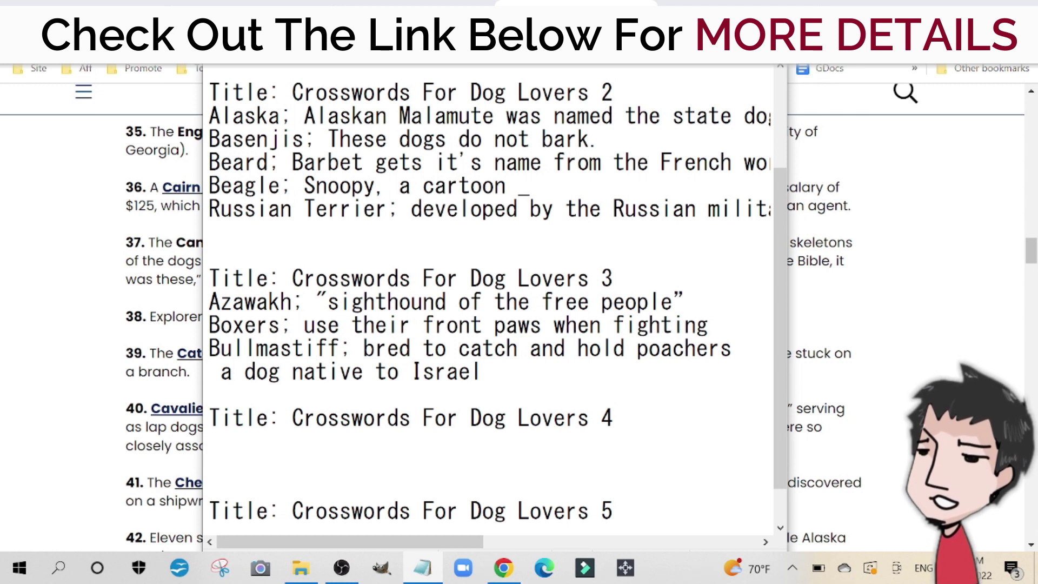
pyautogui.write('; ')
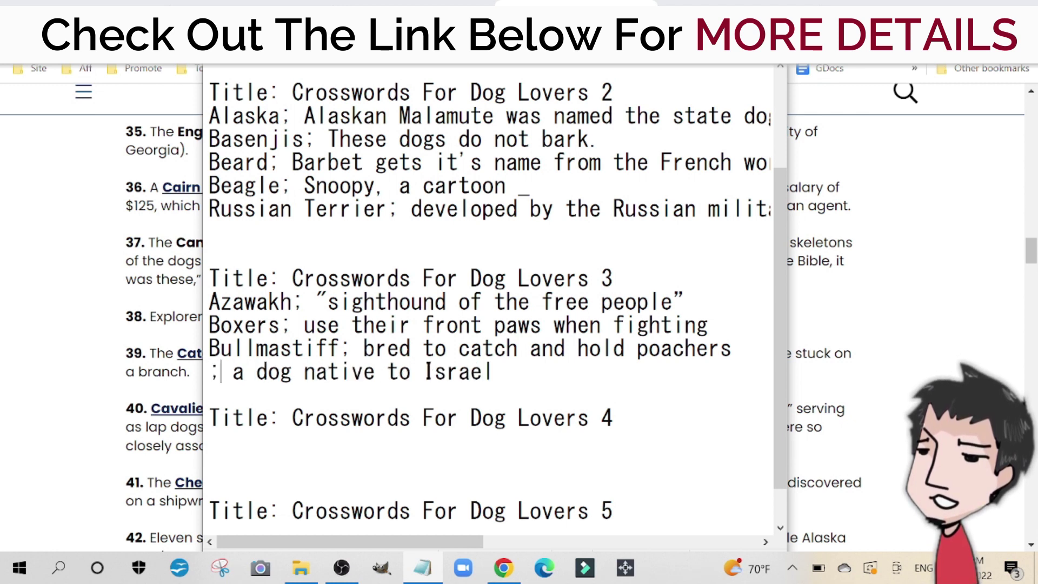
pyautogui.write('Cana')
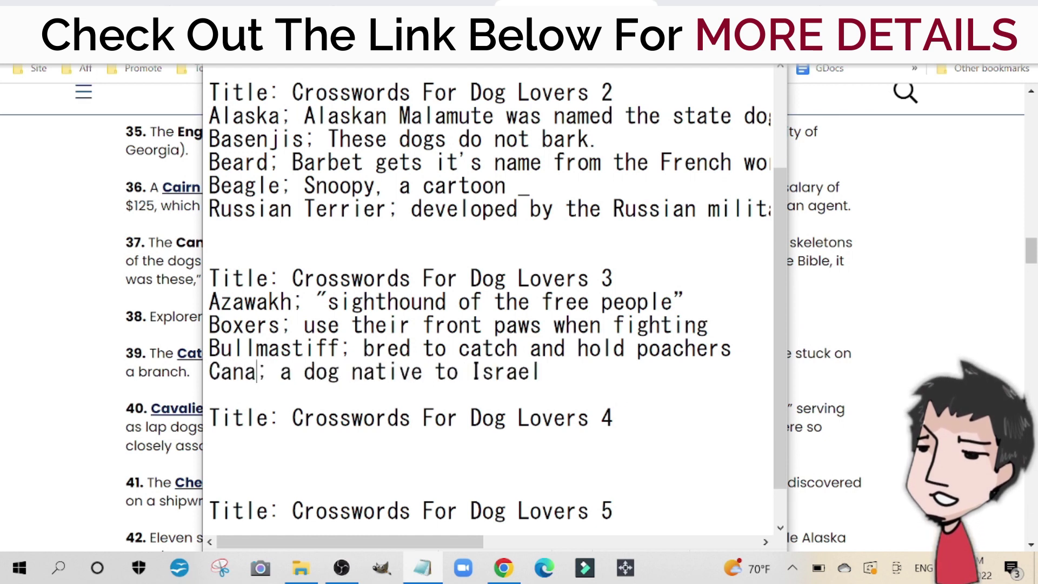
pyautogui.write('an')
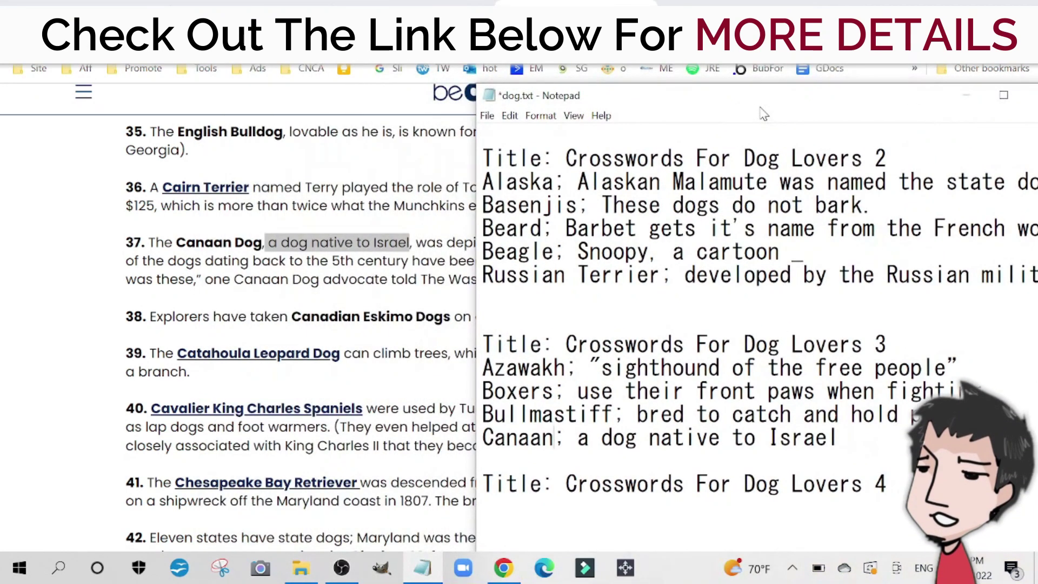
# Go back to the BeChewy article and copy "born with a soft spot on their heads" from the Chihuahuas fact, number 43.
pyautogui.click(393, 348)
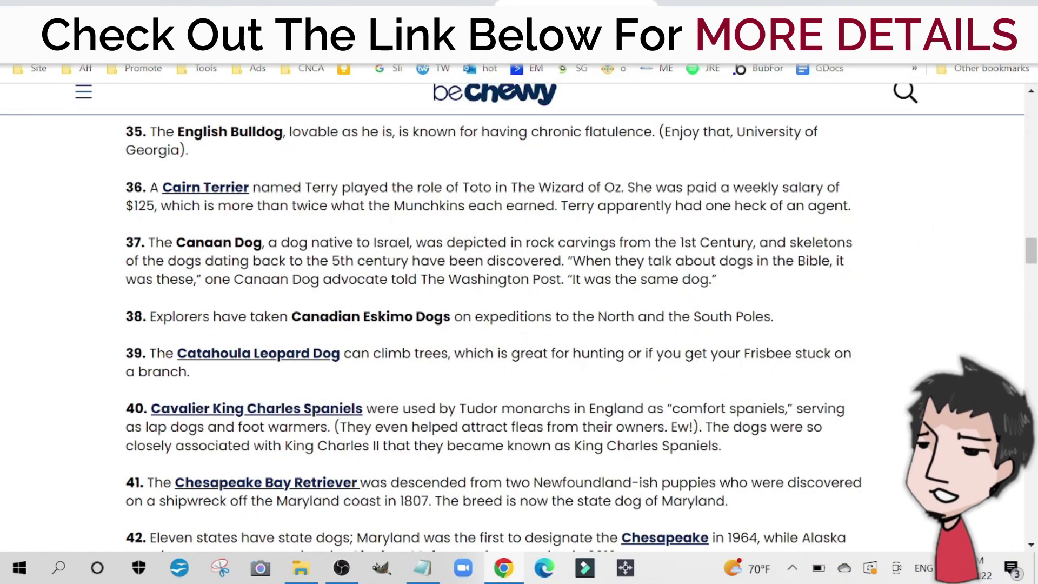
pyautogui.scroll(-4, 456, 258)
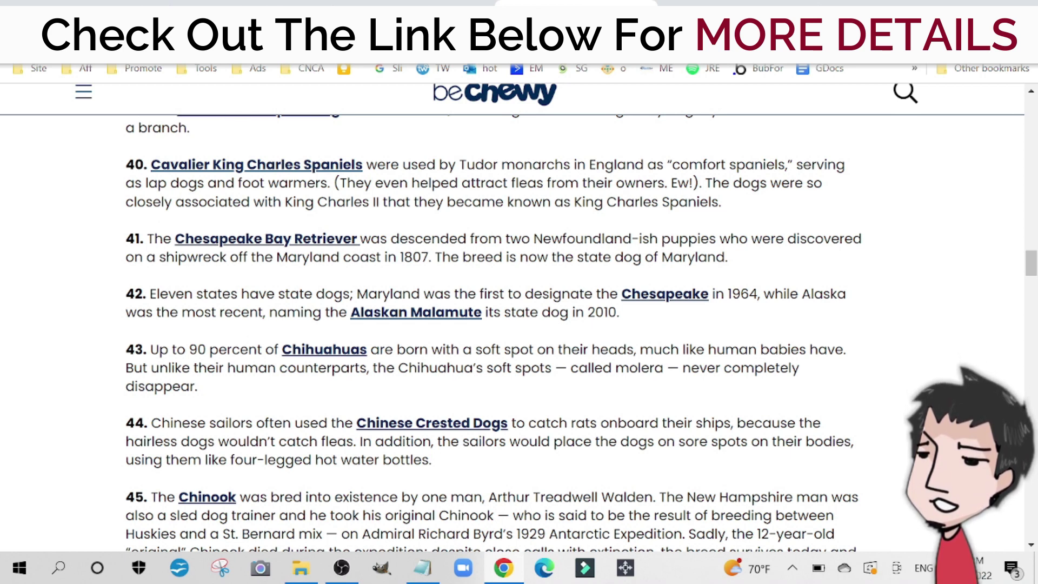
pyautogui.moveTo(394, 349); pyautogui.dragTo(633, 349)
pyautogui.rightClick(632, 351)
pyautogui.click(648, 364)
# Paste the copied soft-spot phrase into the text file on a new line below the Canaan clue.
pyautogui.click(422, 568)
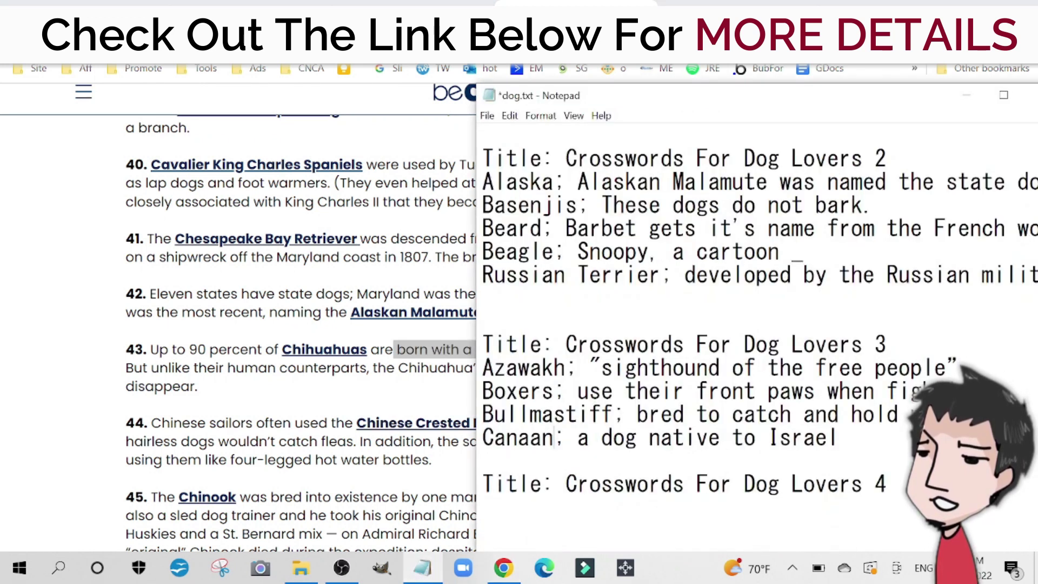
pyautogui.press('Return')
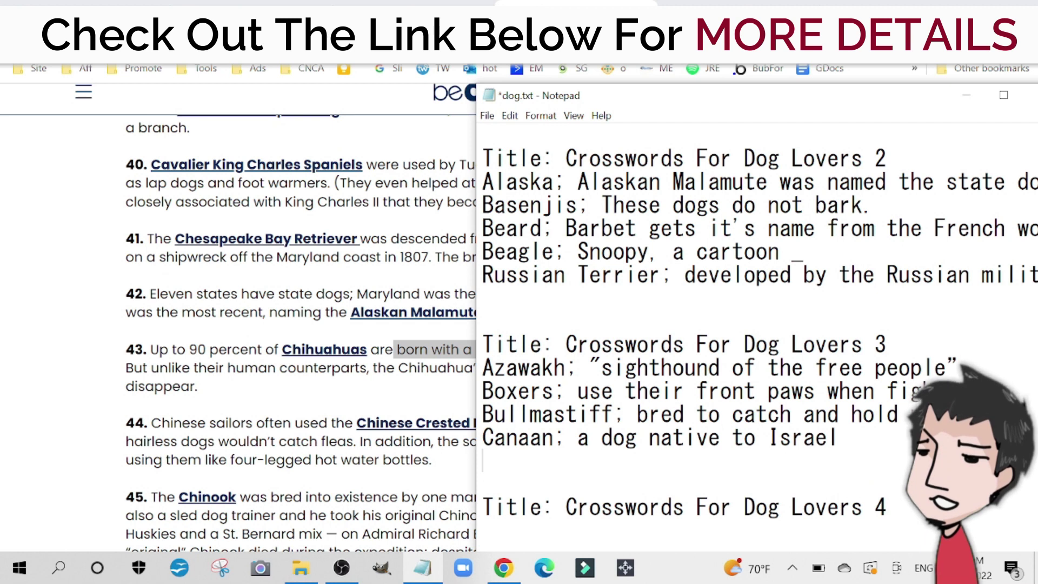
pyautogui.hotkey('ctrl', 'v')
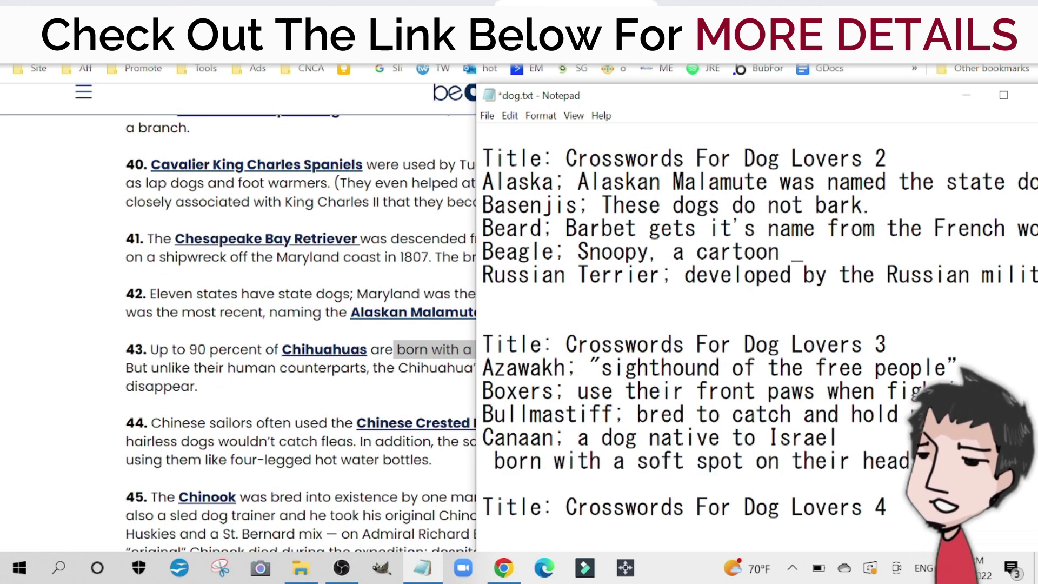
# Open the Chihuahua breed page from fact 43 of the article and copy its title, "Chihuahua".
pyautogui.click(330, 350)
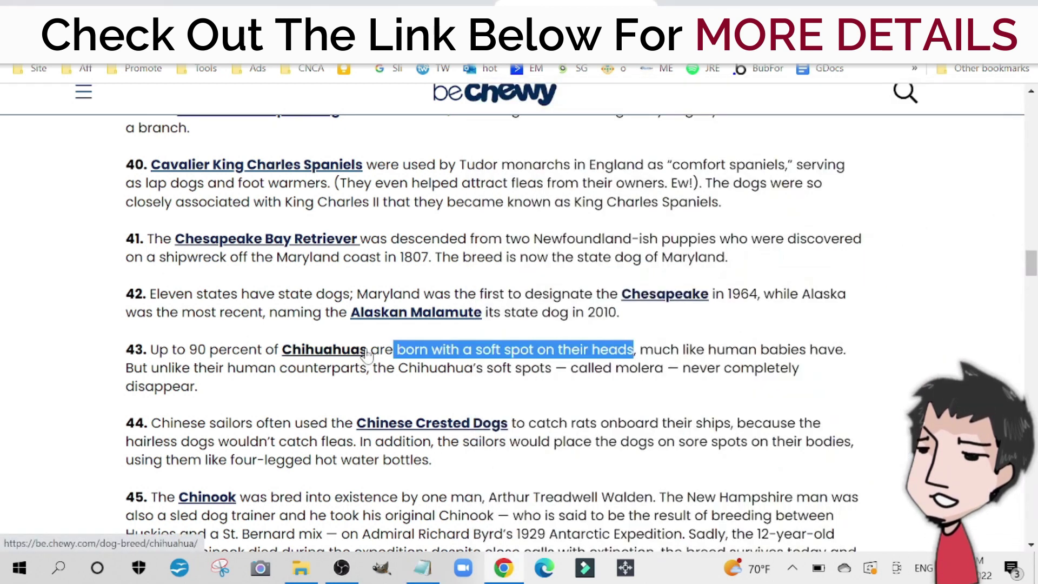
pyautogui.moveTo(368, 351); pyautogui.dragTo(283, 354)
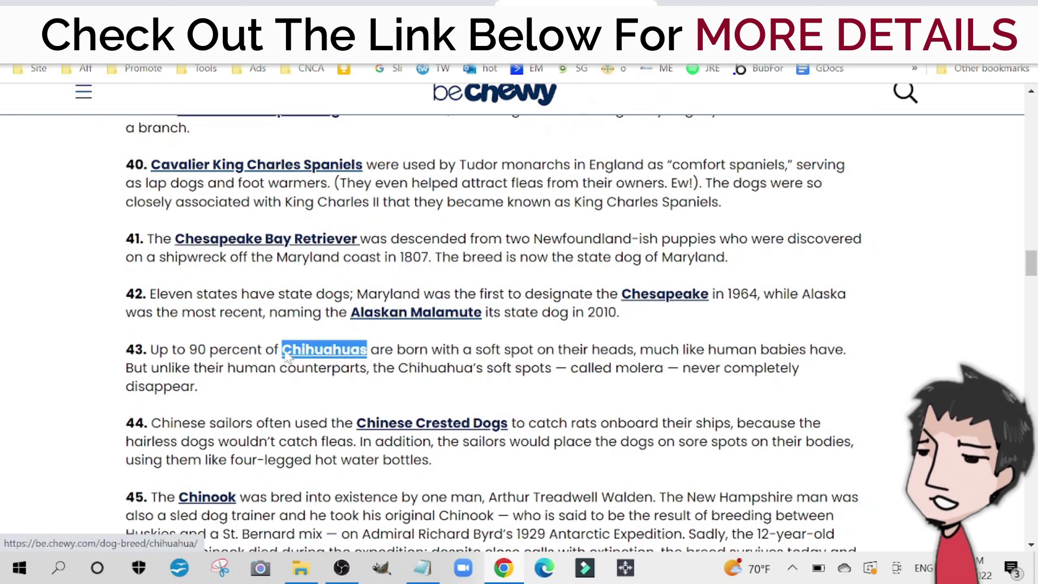
pyautogui.rightClick(288, 354)
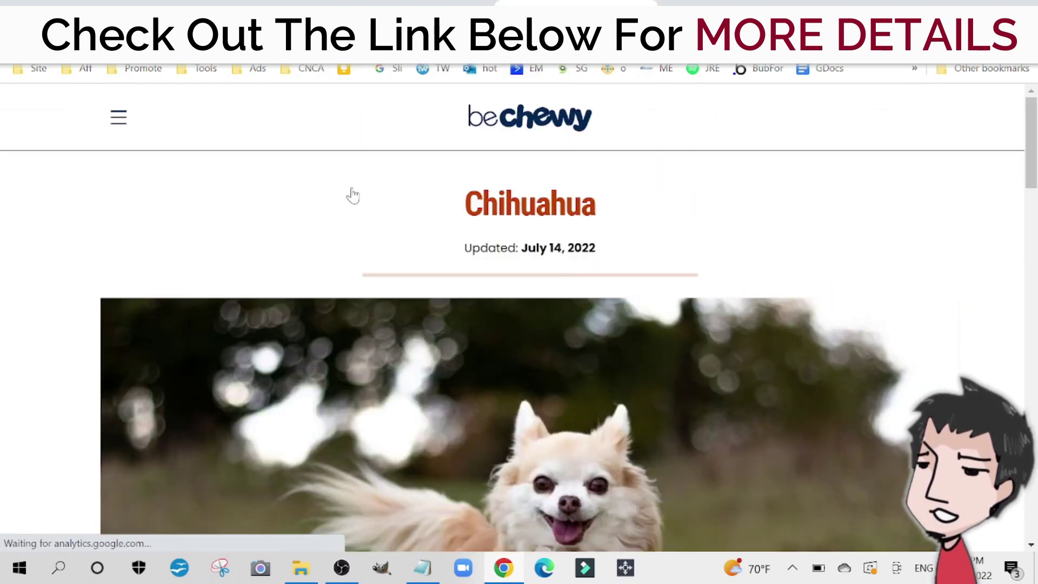
pyautogui.doubleClick(530, 204)
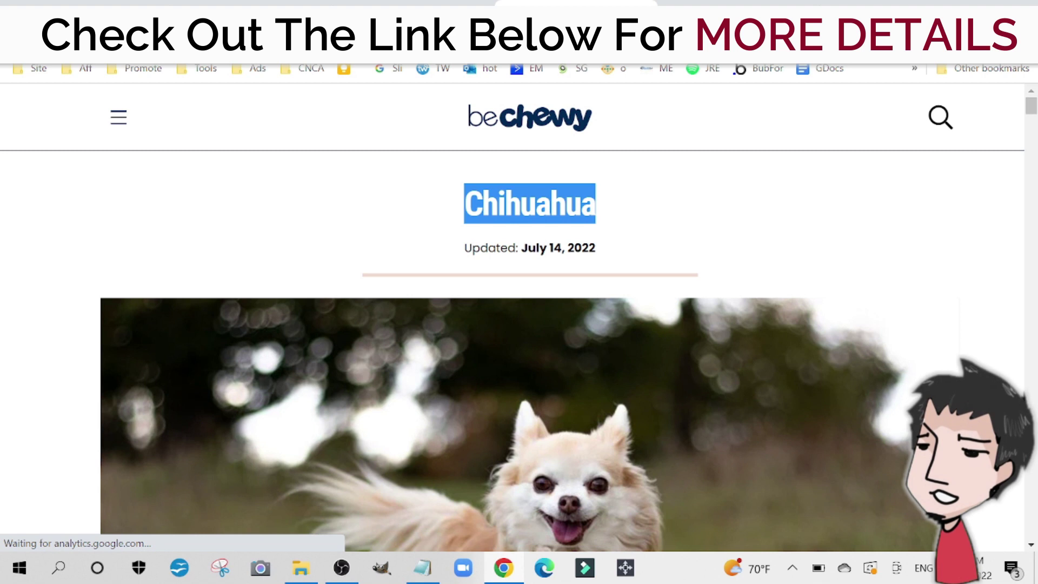
pyautogui.rightClick(504, 210)
pyautogui.click(547, 225)
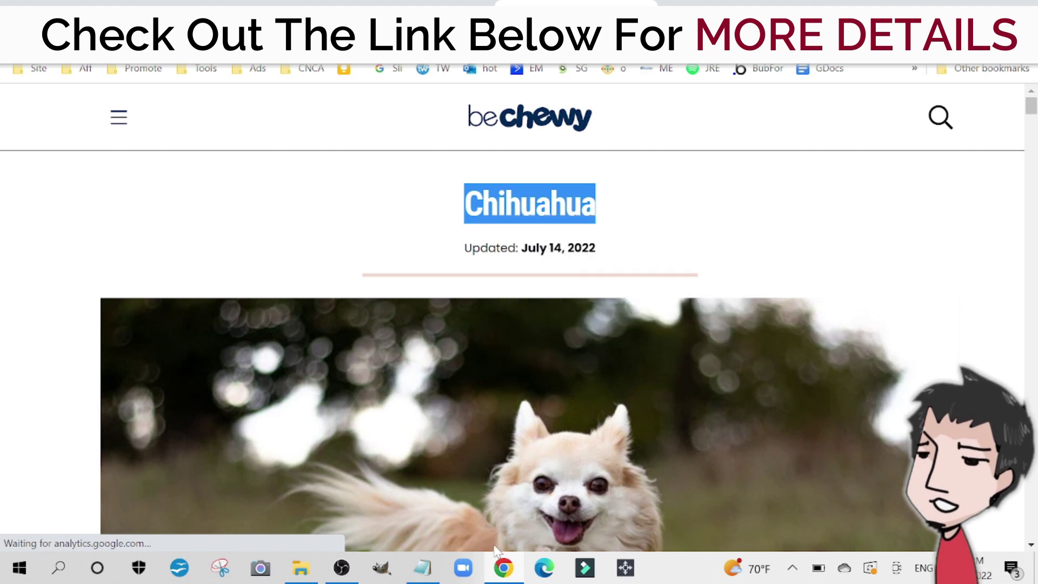
# Insert the answer "Chihuahua;" in front of the soft-spot clue in the text file, and save the file.
pyautogui.click(442, 572)
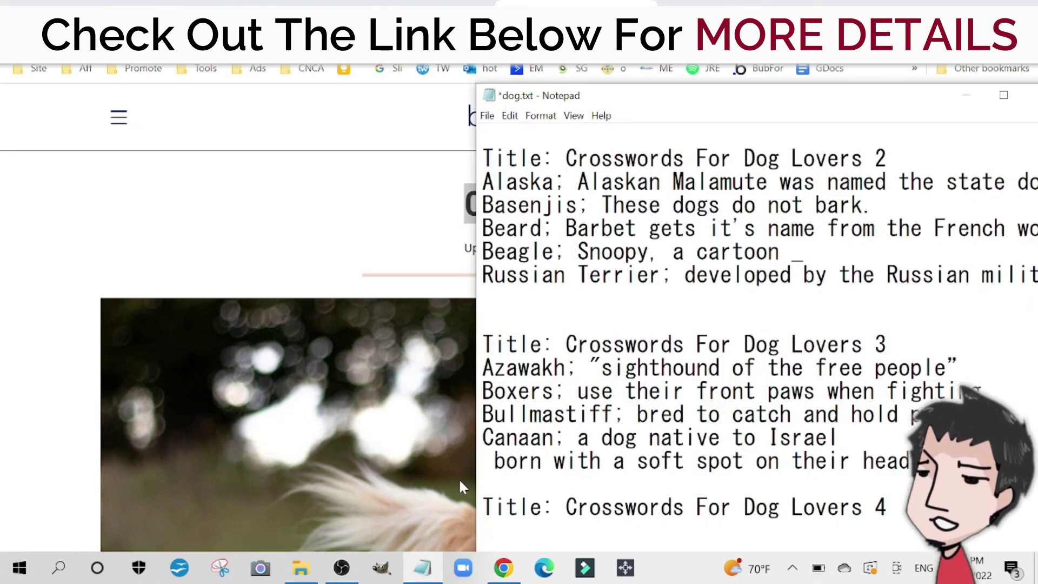
pyautogui.hotkey('ctrl', 'v')
pyautogui.press('Return')
pyautogui.press('BackSpace')
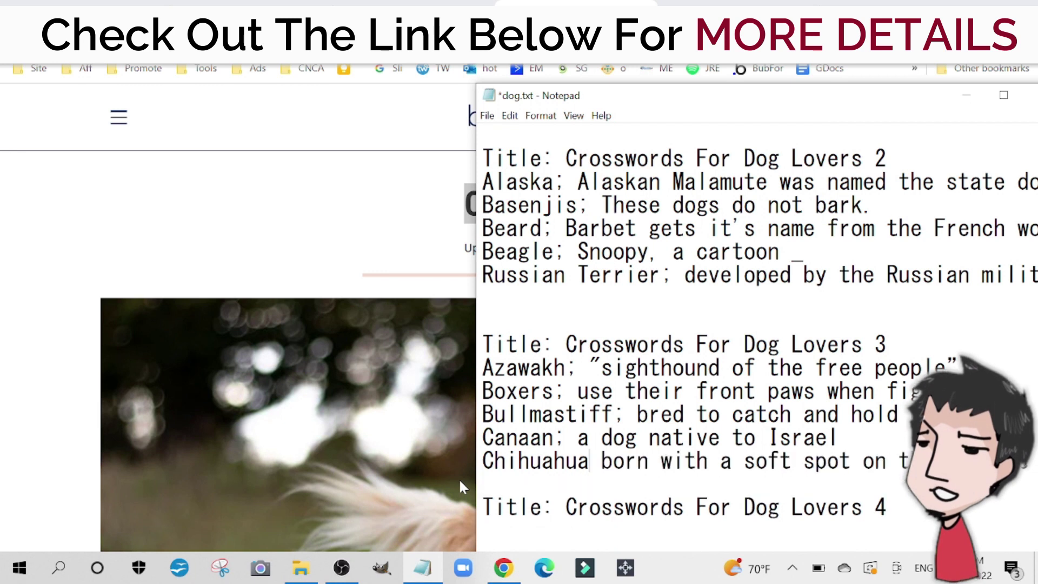
pyautogui.write(';')
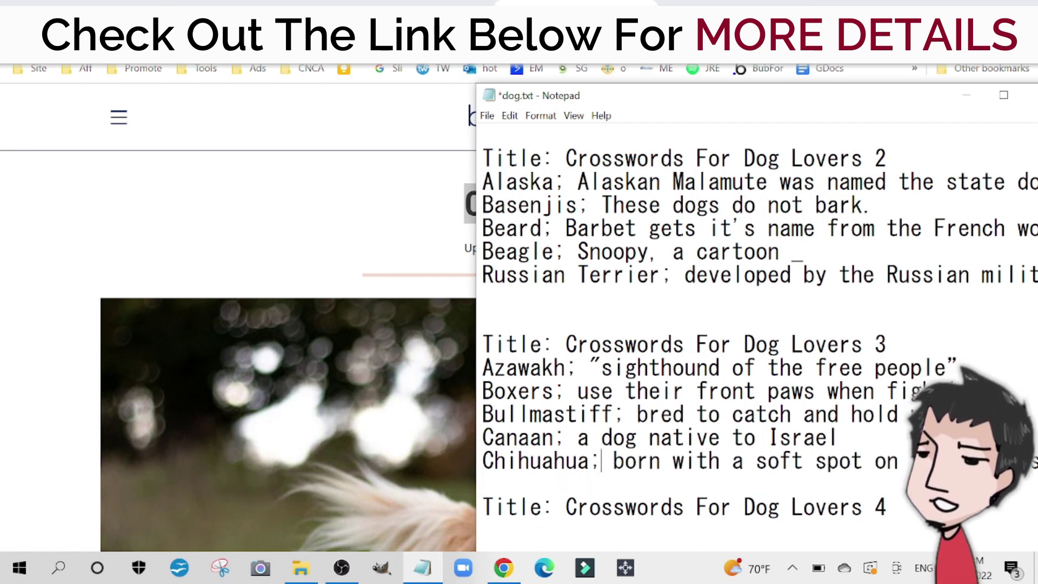
pyautogui.click(486, 116)
pyautogui.click(508, 181)
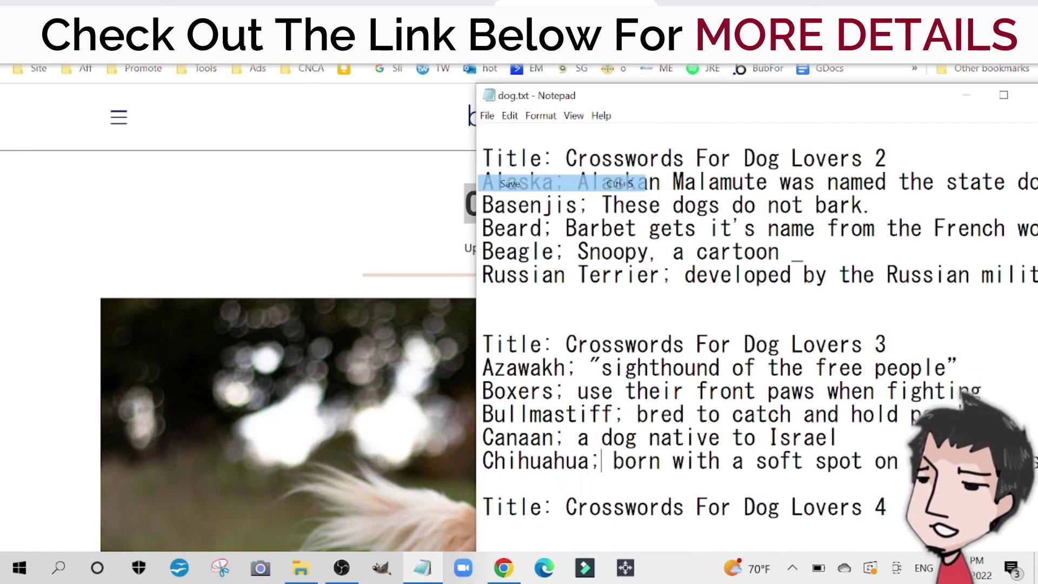
# Switch to Puzzles Generator and upload dog.txt as the input file of the Dog crossword puzzle.
pyautogui.hotkey('alt', 'Tab')
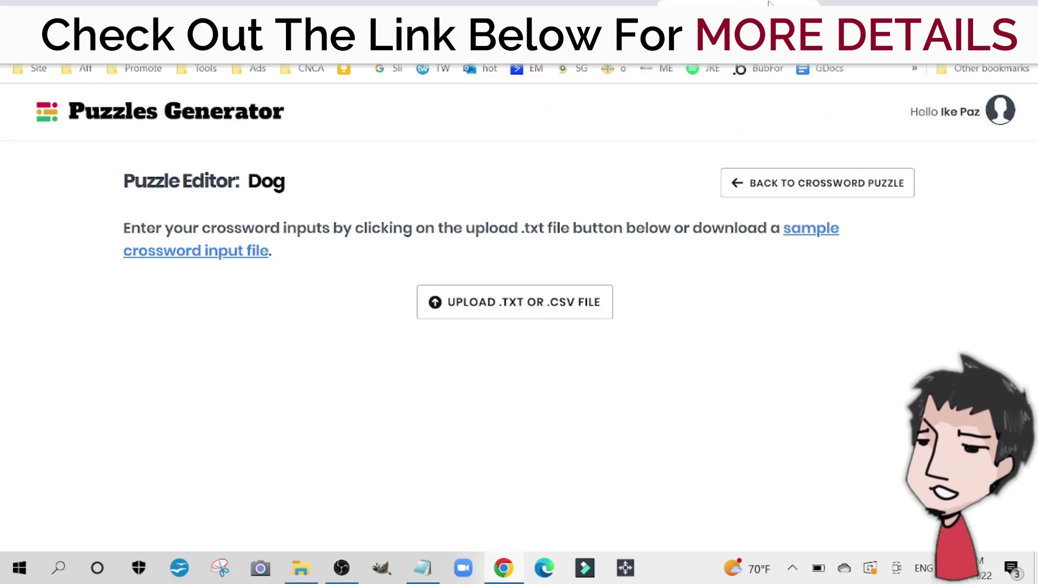
pyautogui.click(568, 312)
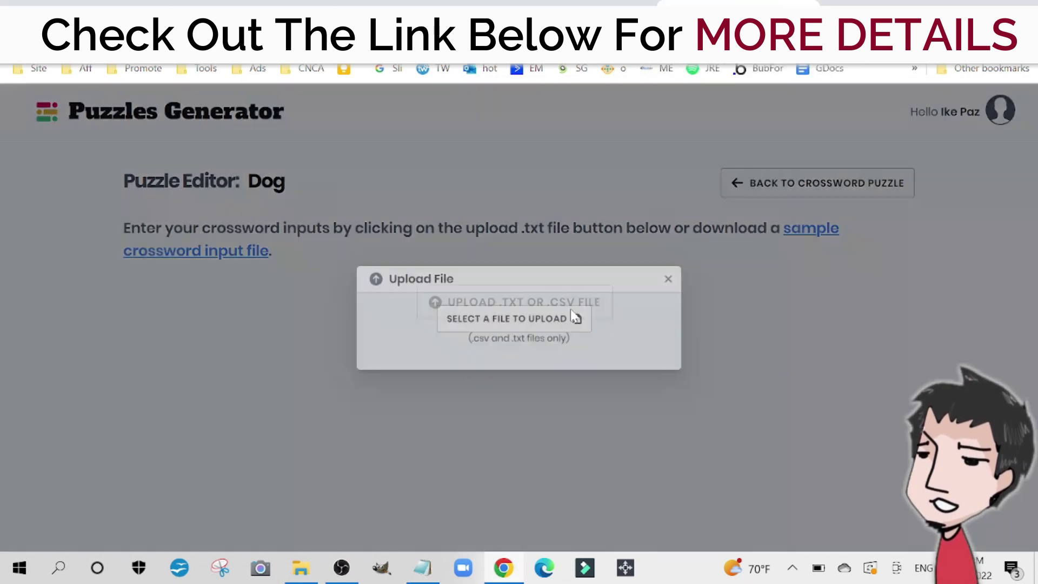
pyautogui.click(516, 321)
pyautogui.click(432, 156)
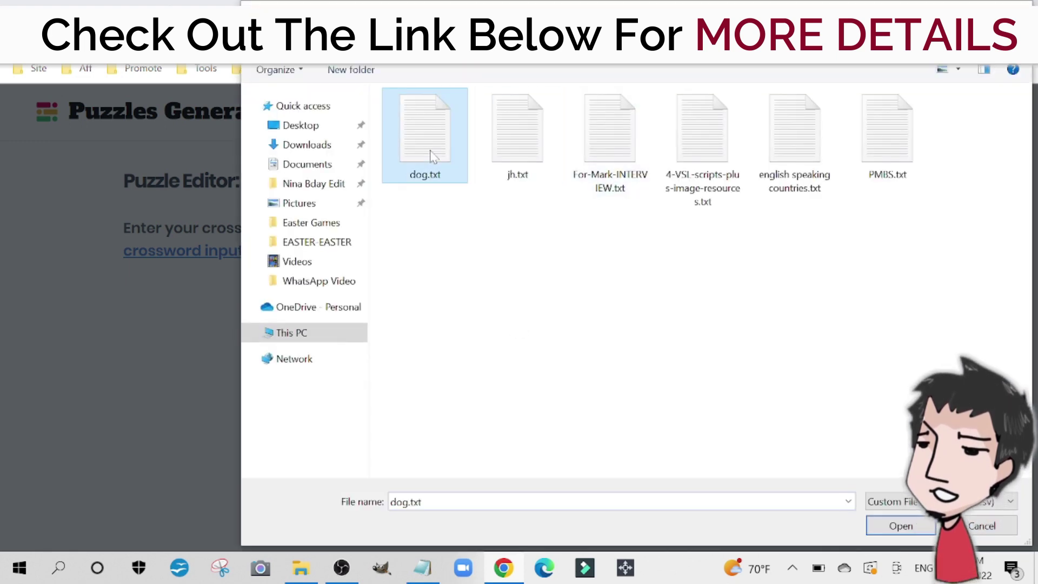
pyautogui.doubleClick(433, 155)
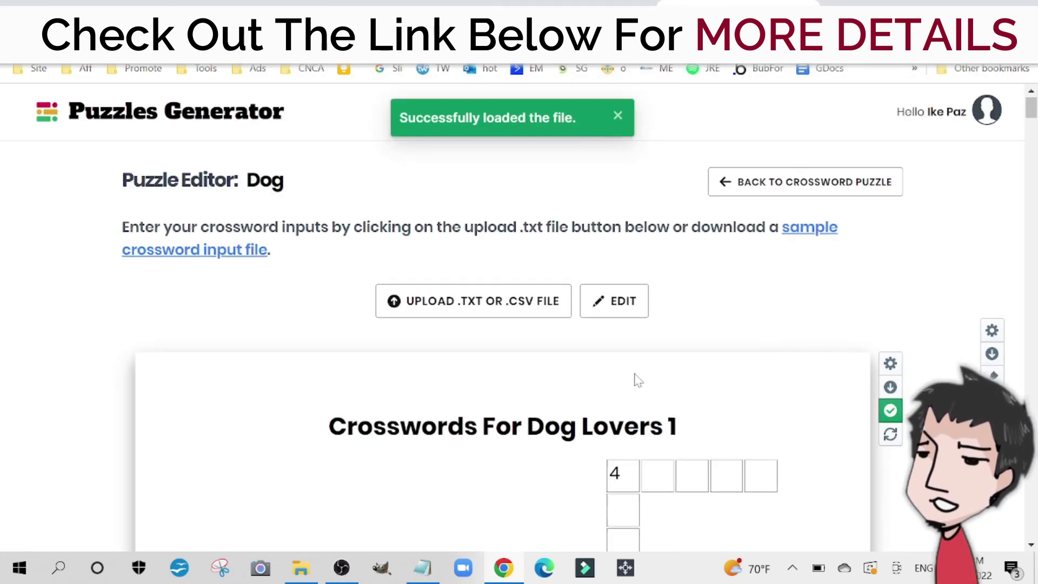
# Review the generated Crosswords For Dog Lovers pages, including their grids, clues and solutions.
pyautogui.scroll(-10, 638, 380)
pyautogui.scroll(6, 638, 379)
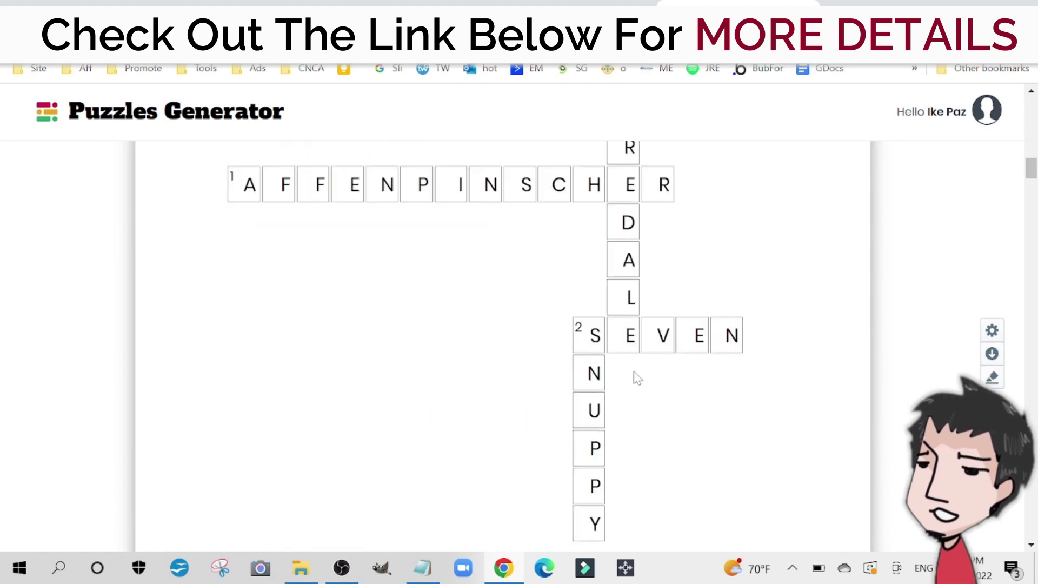
pyautogui.scroll(-7, 638, 378)
pyautogui.scroll(-12, 637, 379)
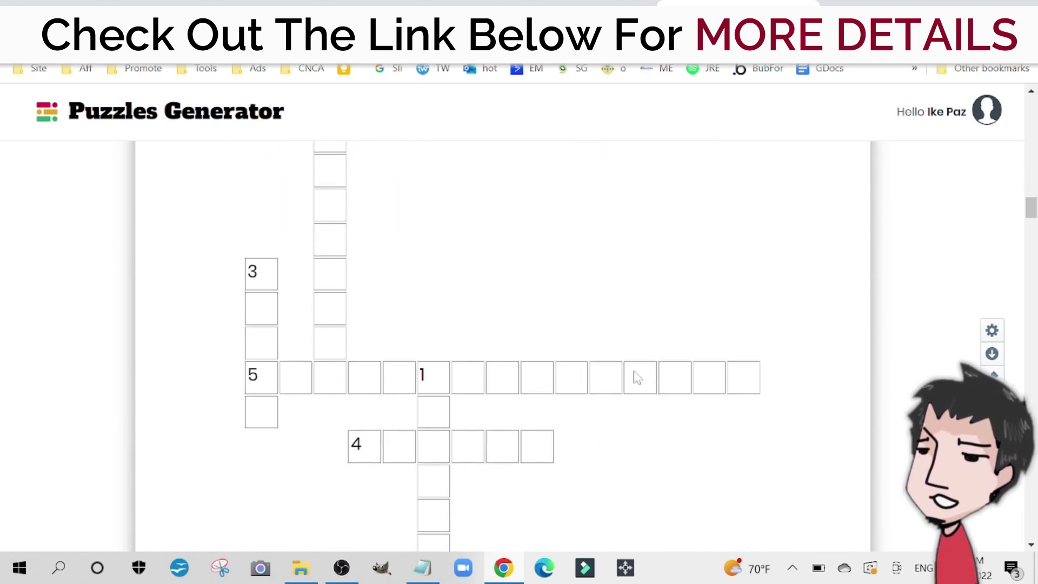
pyautogui.scroll(-12, 637, 376)
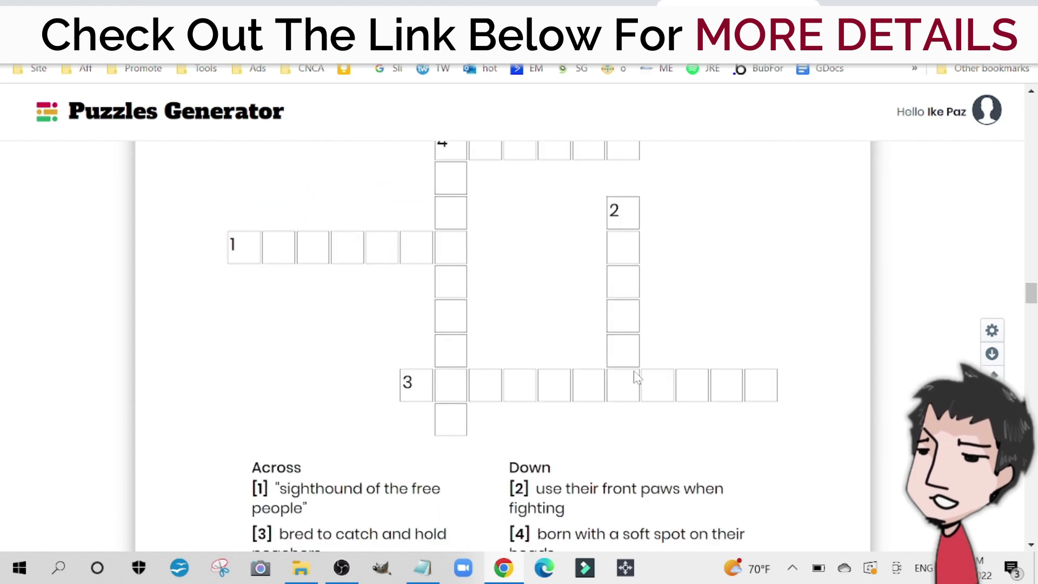
pyautogui.scroll(-9, 638, 377)
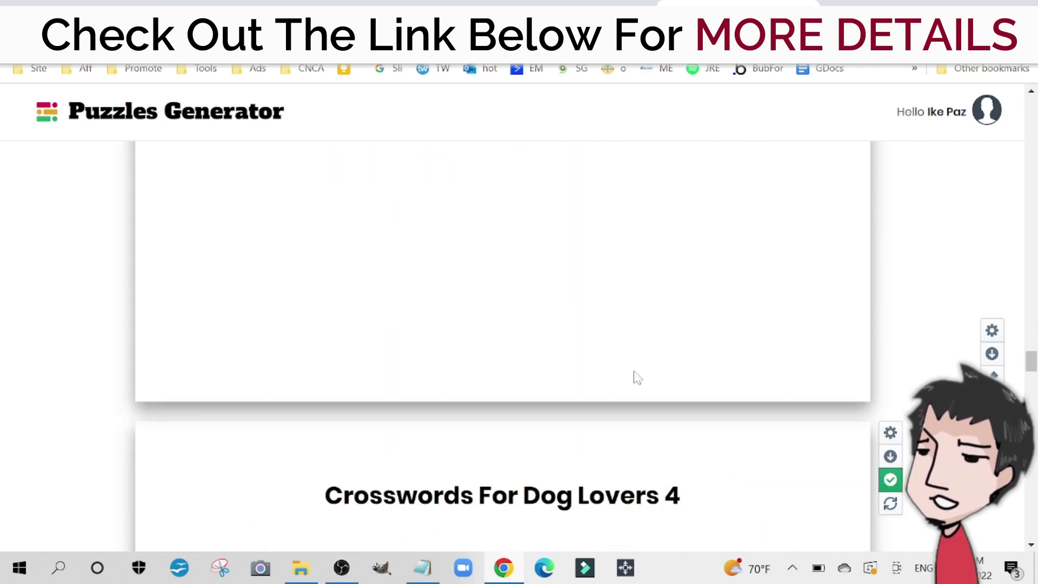
pyautogui.scroll(5, 633, 372)
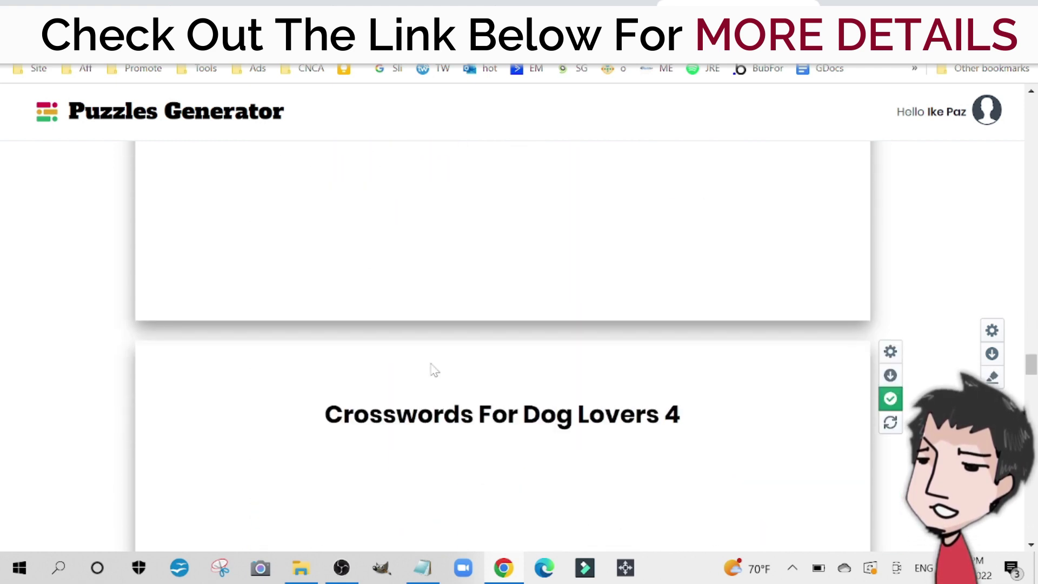
pyautogui.scroll(-8, 645, 403)
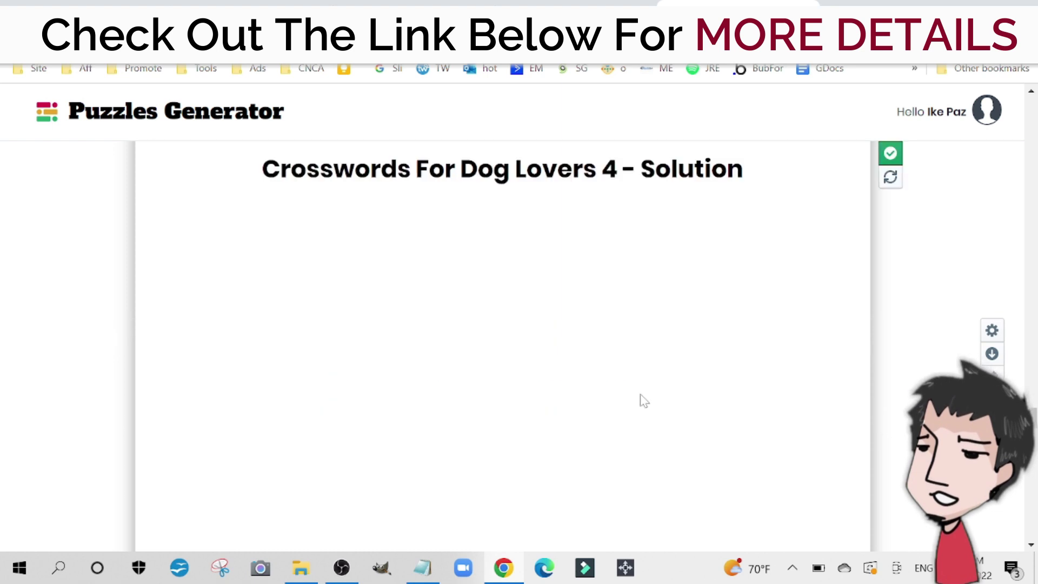
pyautogui.scroll(4, 594, 394)
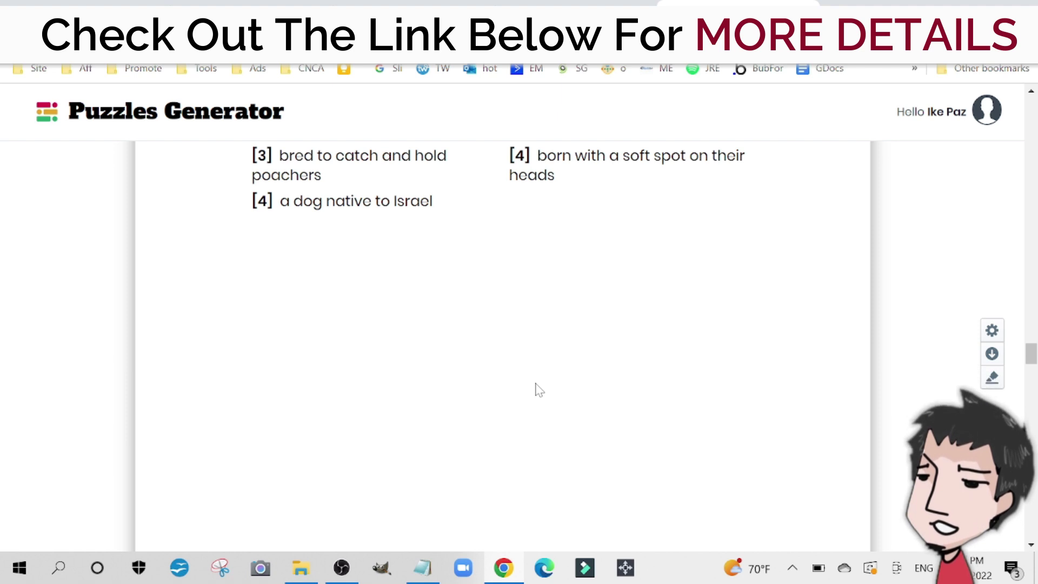
pyautogui.scroll(20, 539, 389)
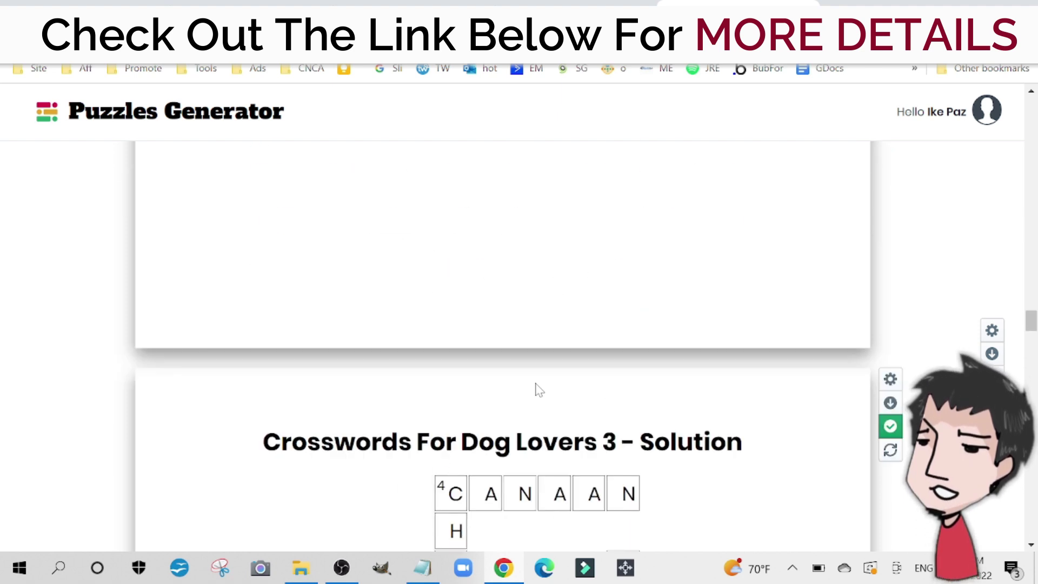
pyautogui.scroll(15, 537, 387)
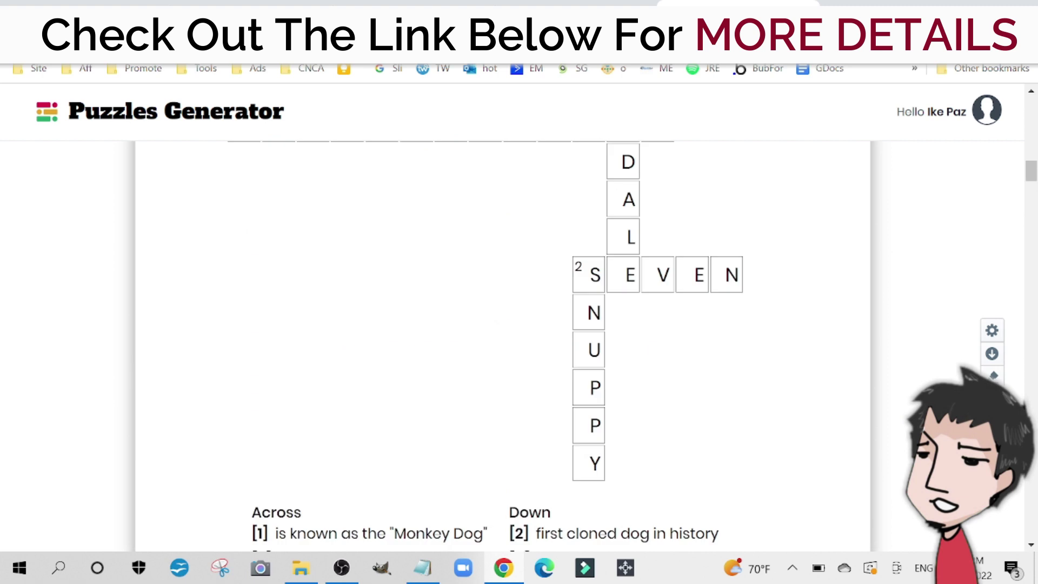
# Compare the first crossword's clues with the answer-and-clue lines in dog.txt, and return to the puzzle editor.
pyautogui.click(422, 567)
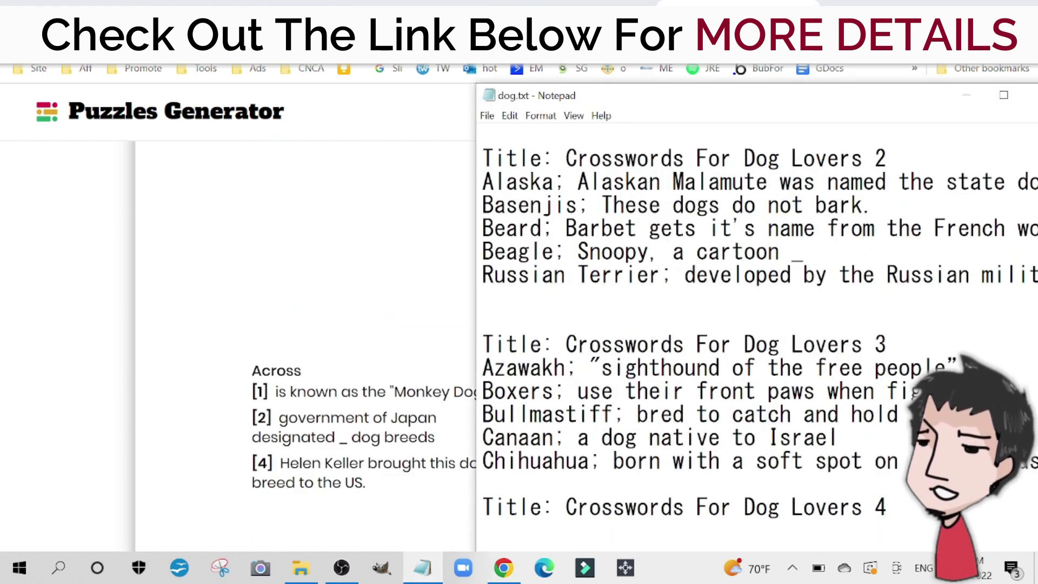
pyautogui.scroll(2, 757, 325)
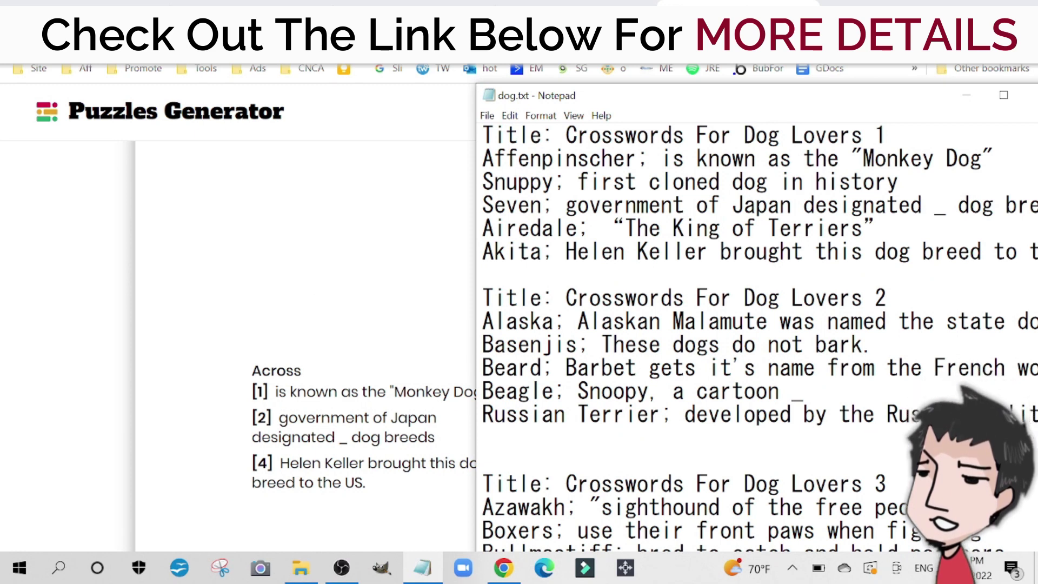
pyautogui.click(296, 311)
pyautogui.scroll(5, 705, 361)
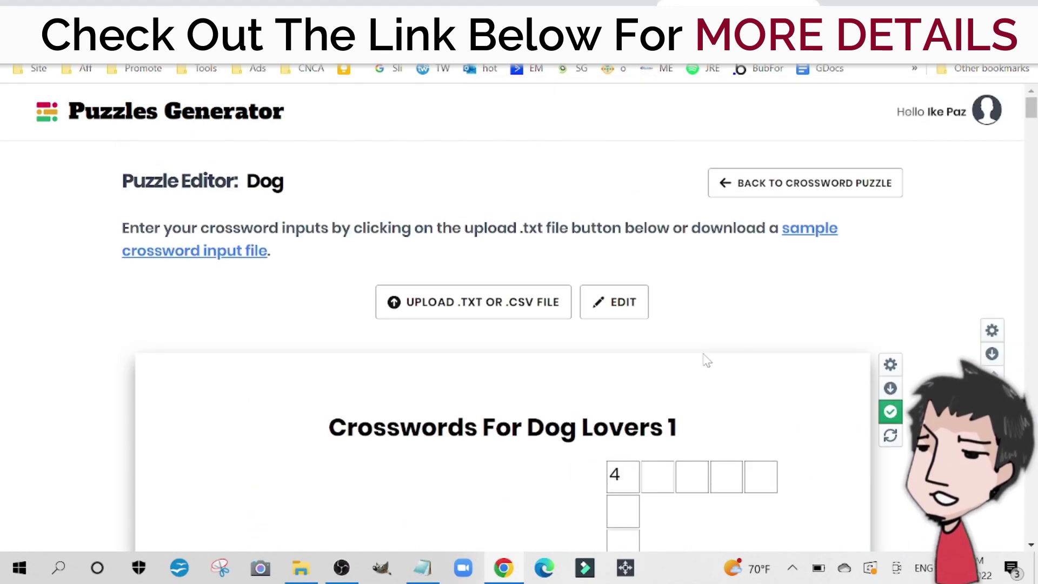
# Regenerate the grid layout of Crosswords For Dog Lovers 1.
pyautogui.scroll(-5, 705, 360)
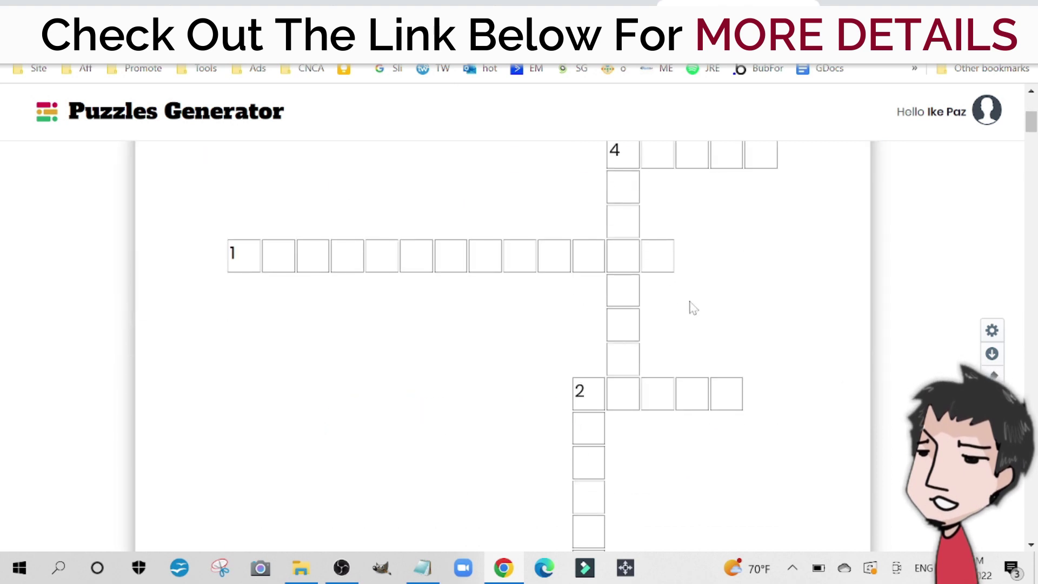
pyautogui.scroll(-6, 692, 304)
pyautogui.scroll(5, 683, 301)
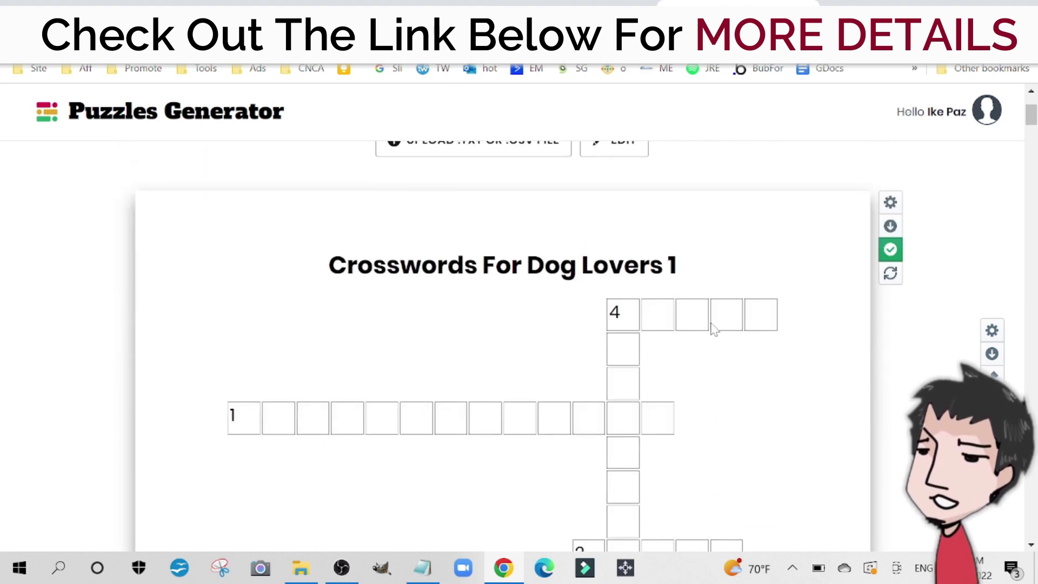
pyautogui.click(890, 274)
# Examine the regenerated grid of Crosswords For Dog Lovers 1 together with its clues and solution page.
pyautogui.scroll(-5, 688, 310)
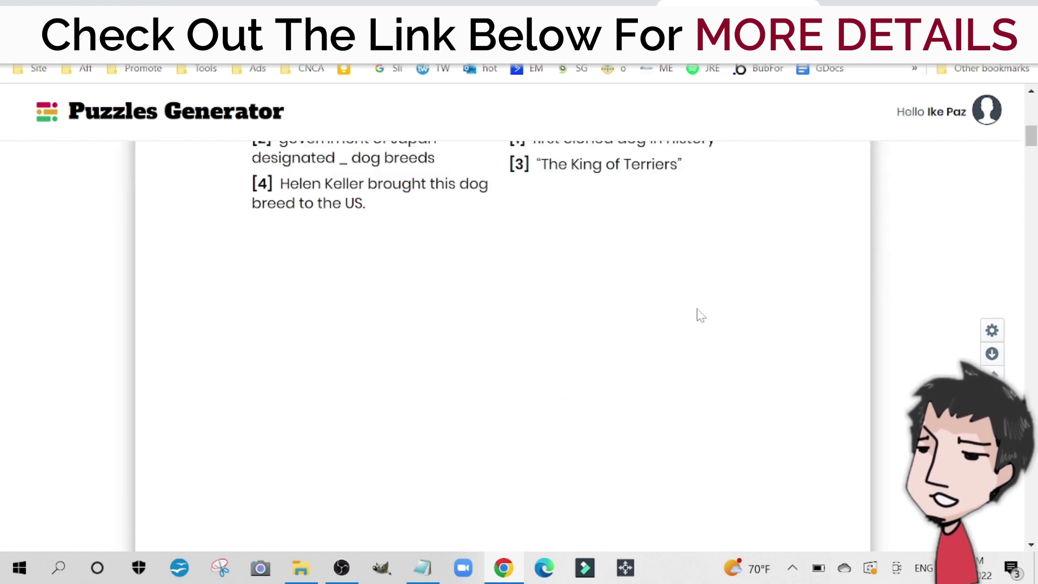
pyautogui.scroll(5, 697, 313)
pyautogui.scroll(-15, 702, 315)
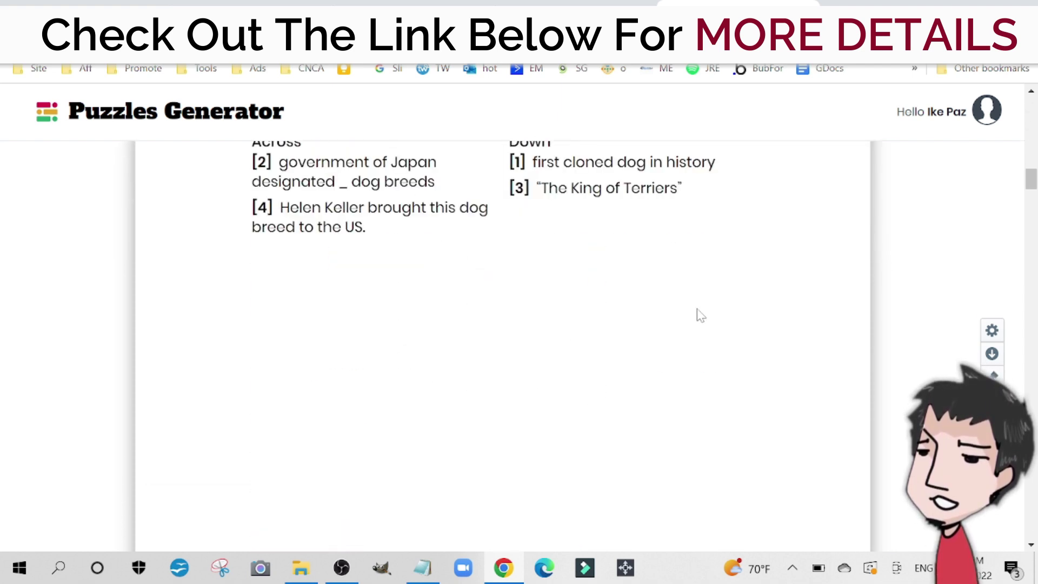
pyautogui.scroll(15, 702, 315)
pyautogui.scroll(-6, 697, 313)
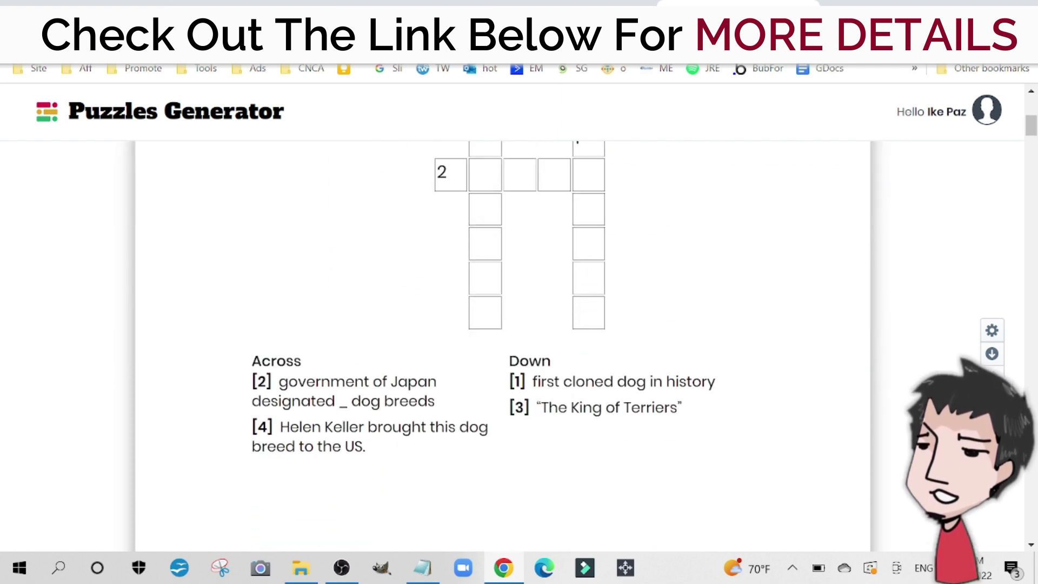
pyautogui.scroll(5, 659, 370)
pyautogui.scroll(-4, 660, 370)
pyautogui.scroll(-2, 675, 370)
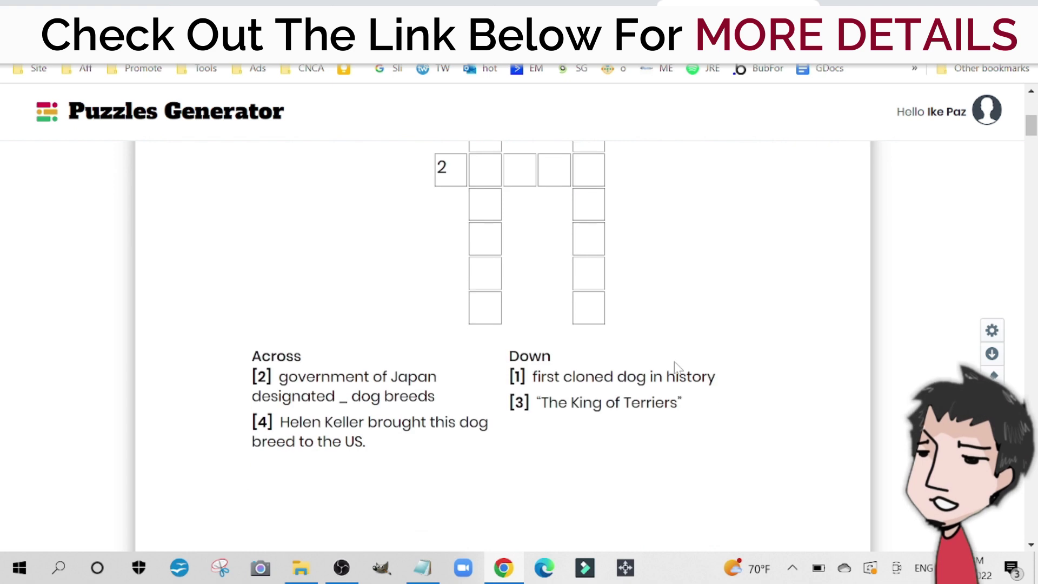
pyautogui.scroll(7, 673, 369)
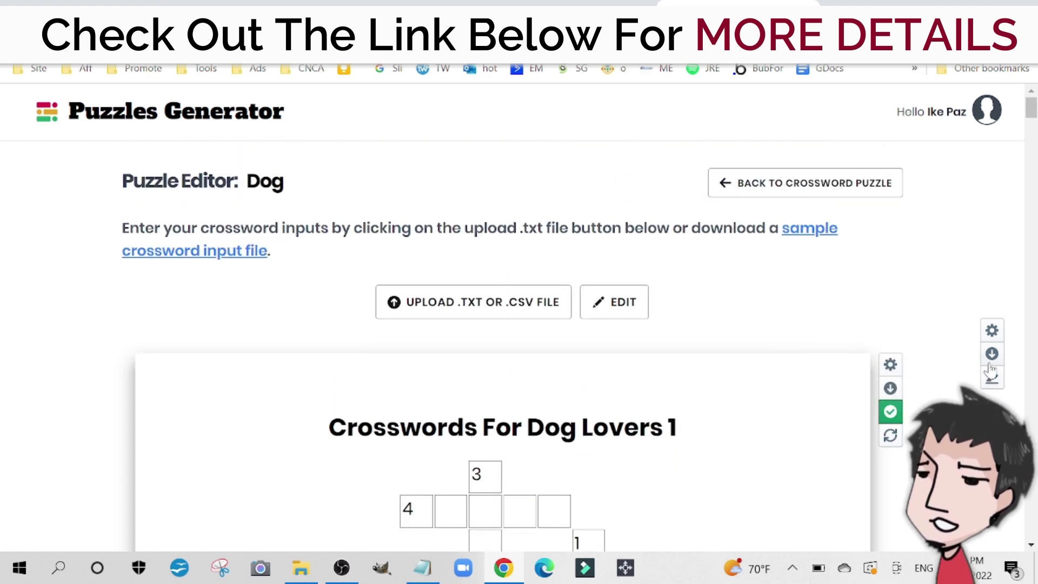
# Set the puzzle font size to 30px in the global crossword settings, and check the resized grids.
pyautogui.click(992, 331)
pyautogui.scroll(-5, 812, 313)
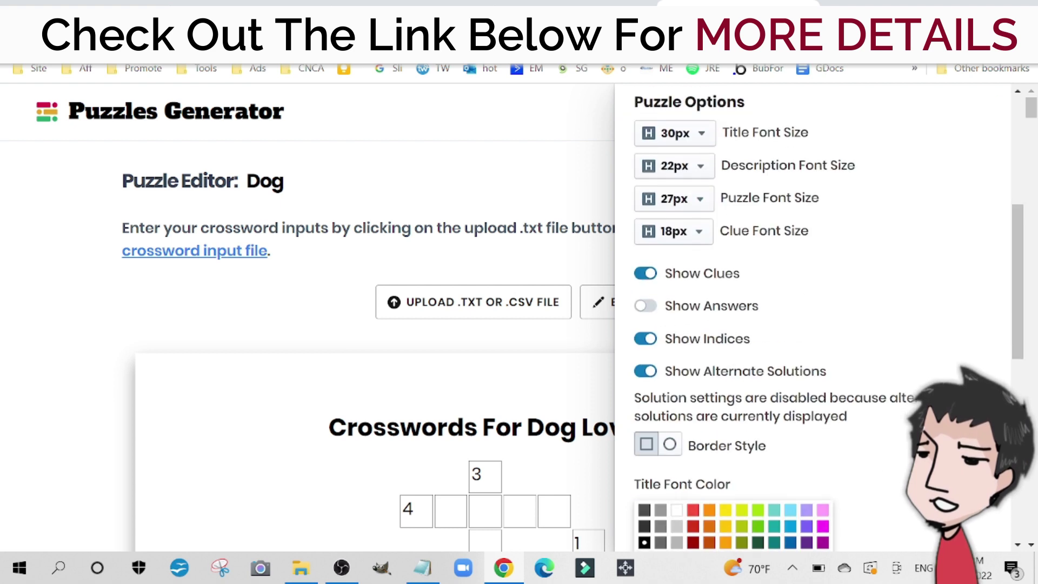
pyautogui.click(685, 209)
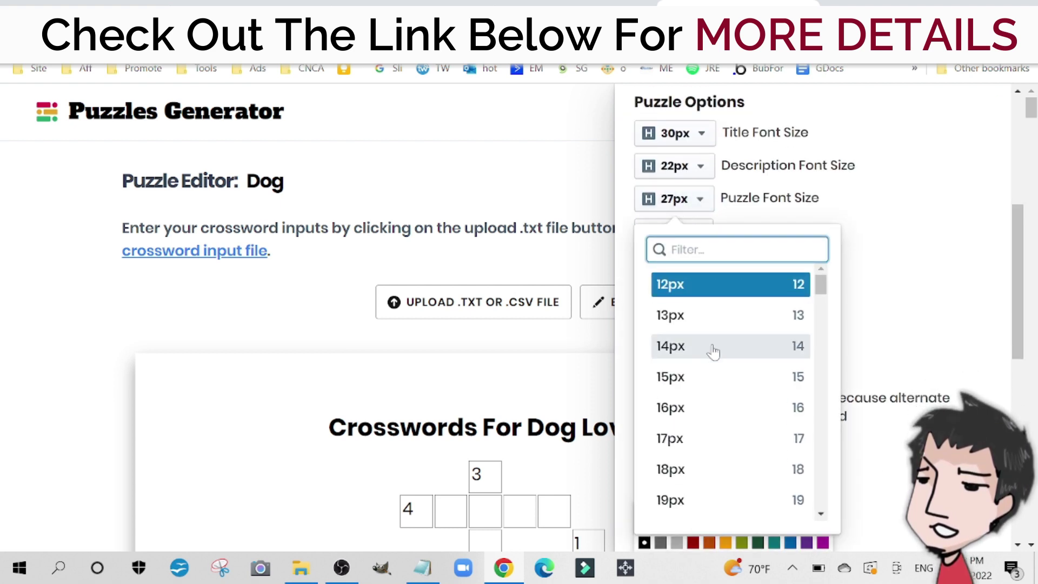
pyautogui.scroll(-3, 692, 389)
pyautogui.scroll(-3, 692, 434)
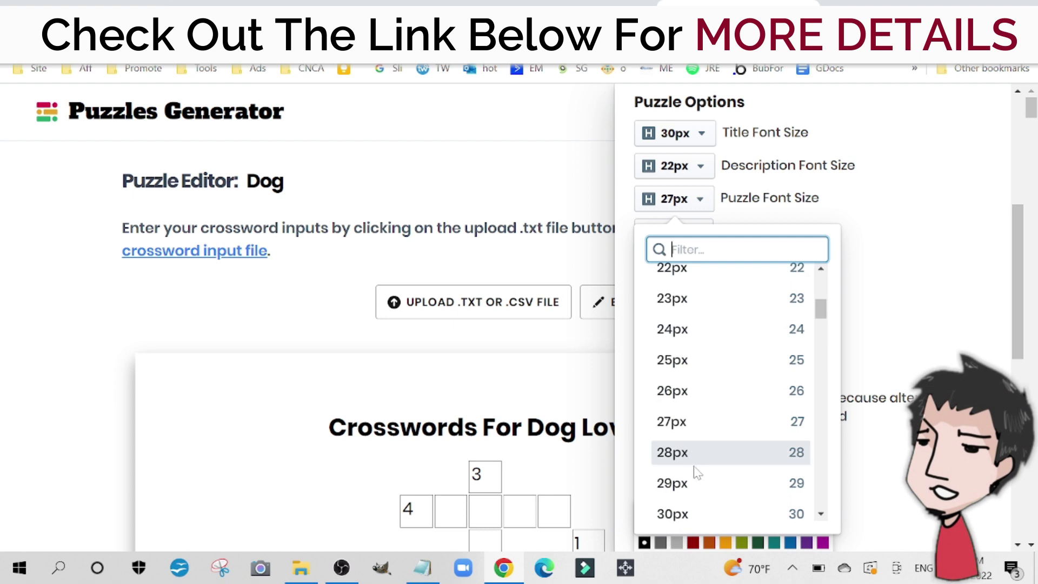
pyautogui.click(673, 513)
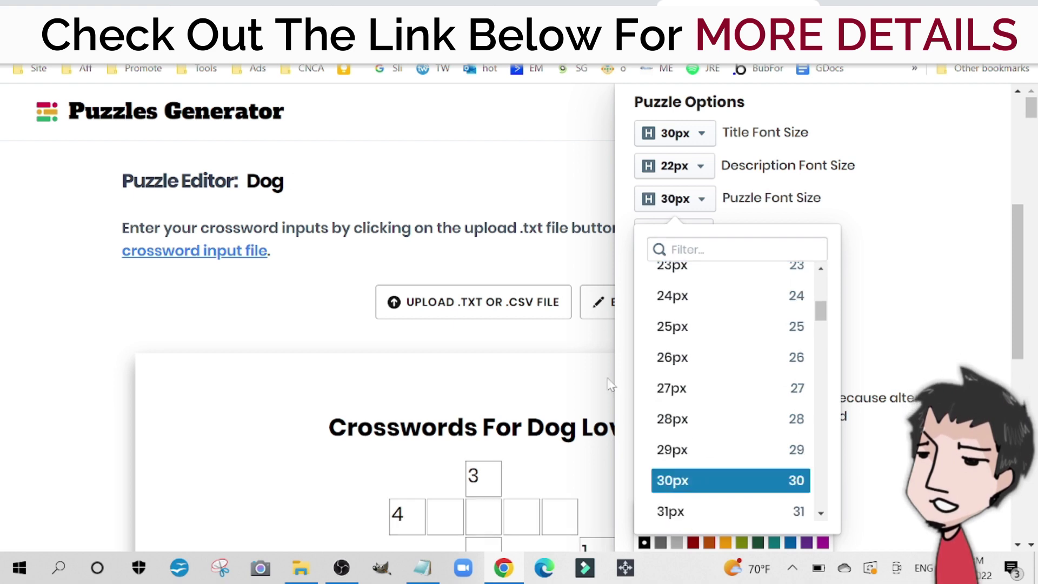
pyautogui.click(609, 382)
pyautogui.scroll(-2, 628, 339)
pyautogui.scroll(-10, 629, 339)
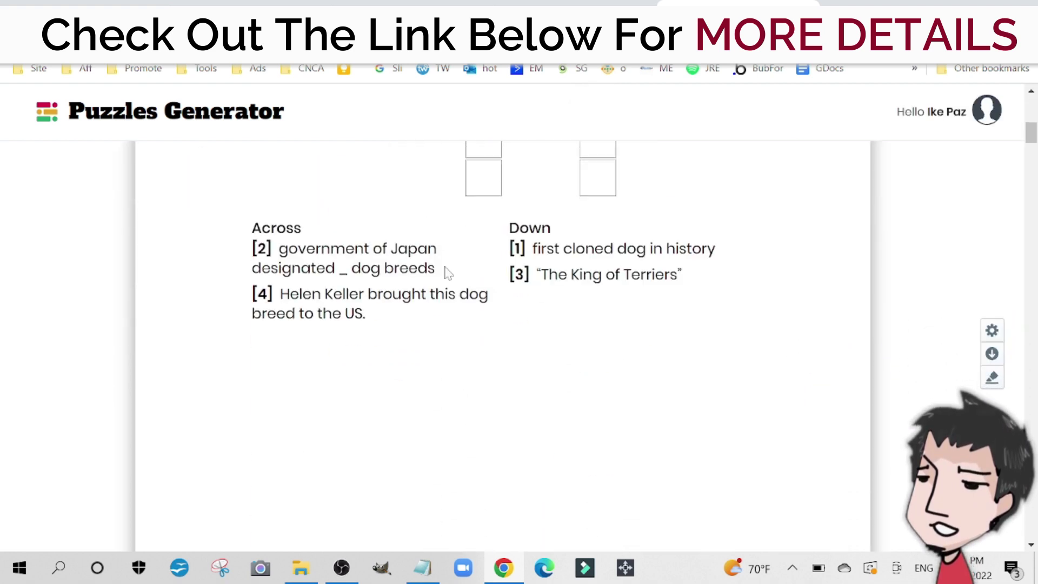
pyautogui.scroll(-15, 634, 331)
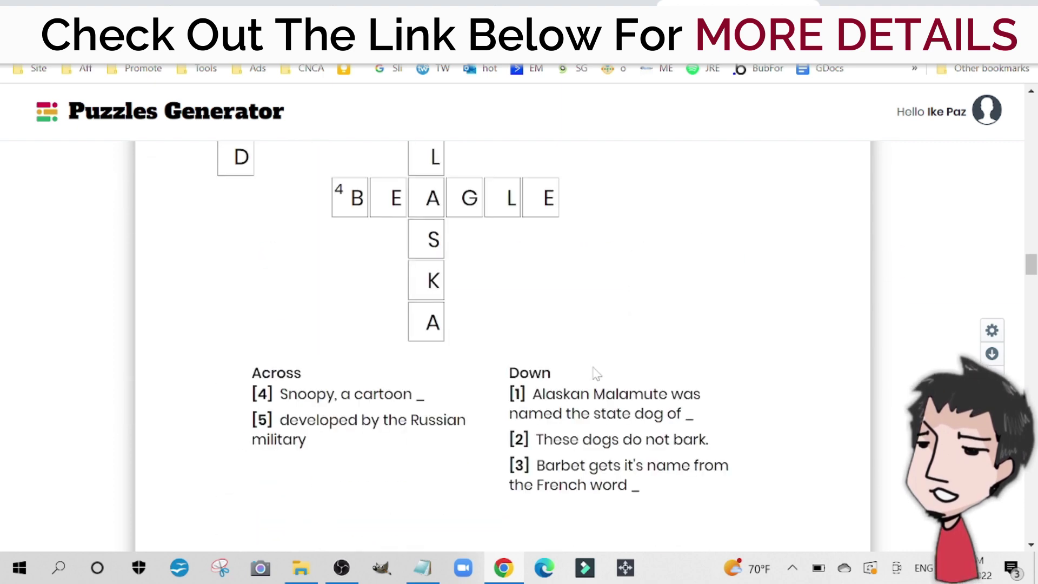
pyautogui.scroll(8, 659, 308)
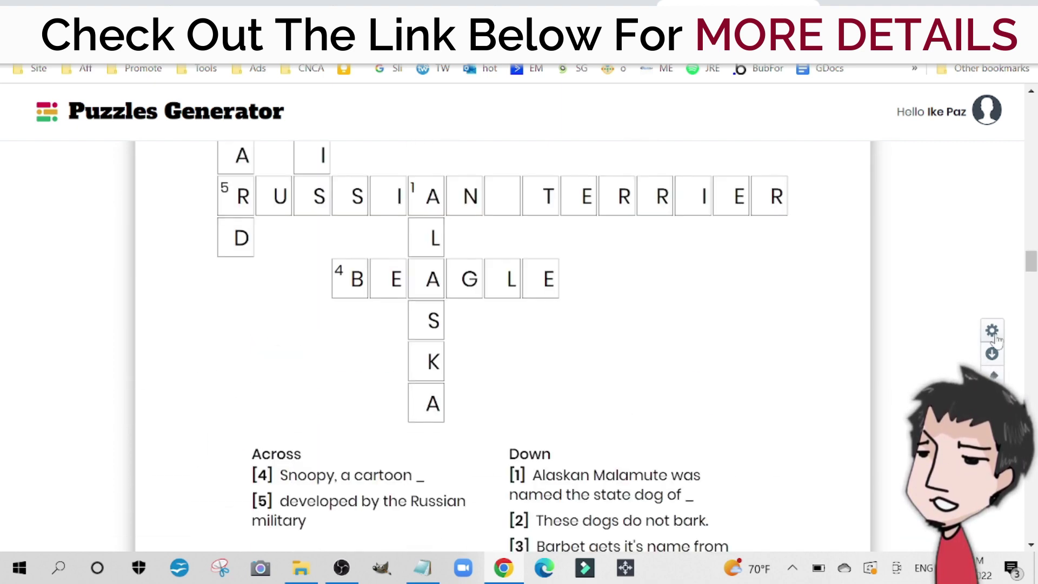
# Look through the crossword settings for colors, puzzle fonts and trim sizes, keeping the 8.5" x 11" trim size.
pyautogui.click(992, 328)
pyautogui.scroll(-10, 818, 322)
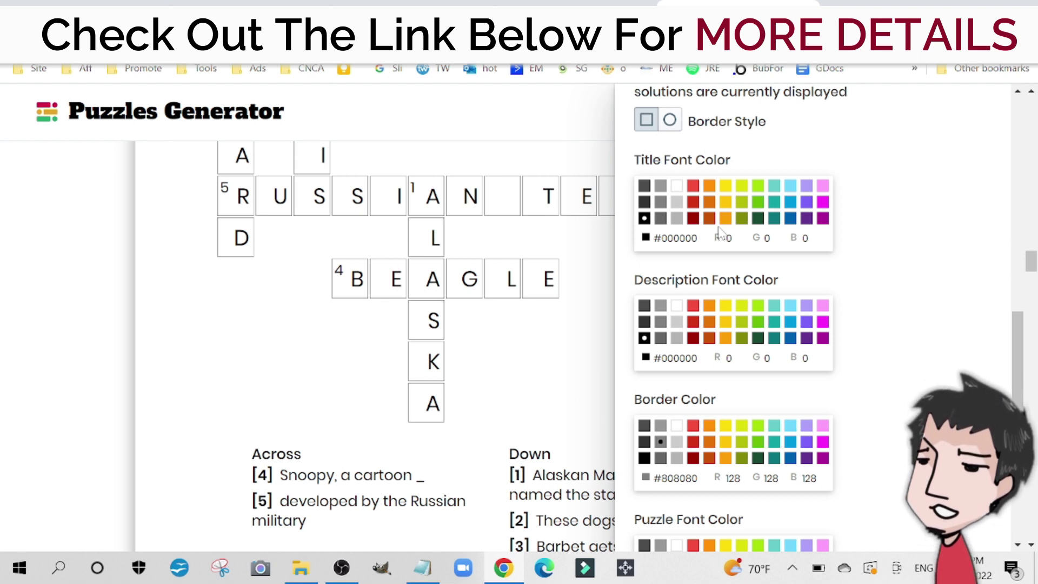
pyautogui.scroll(10, 718, 232)
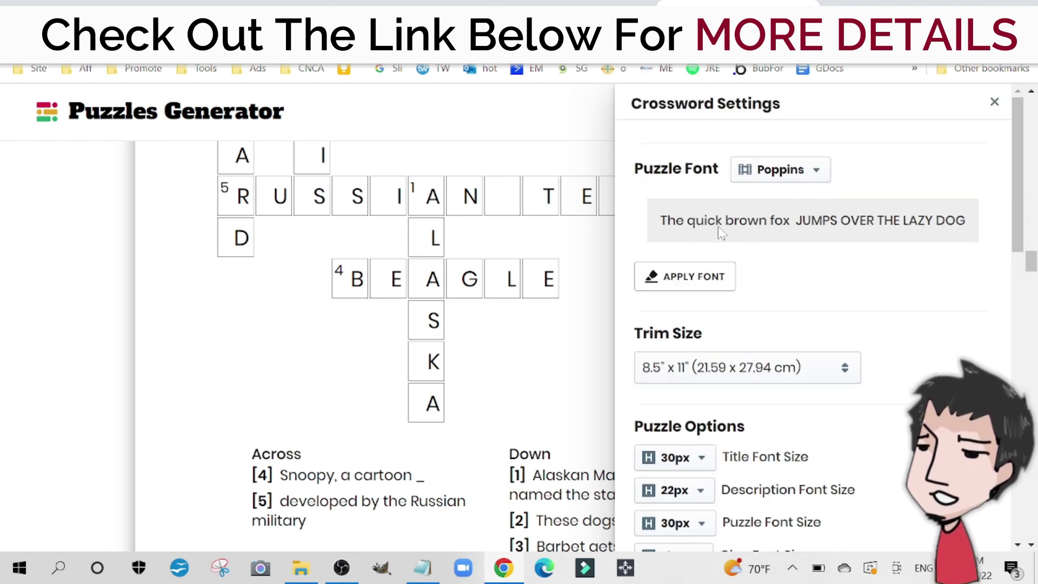
pyautogui.click(789, 178)
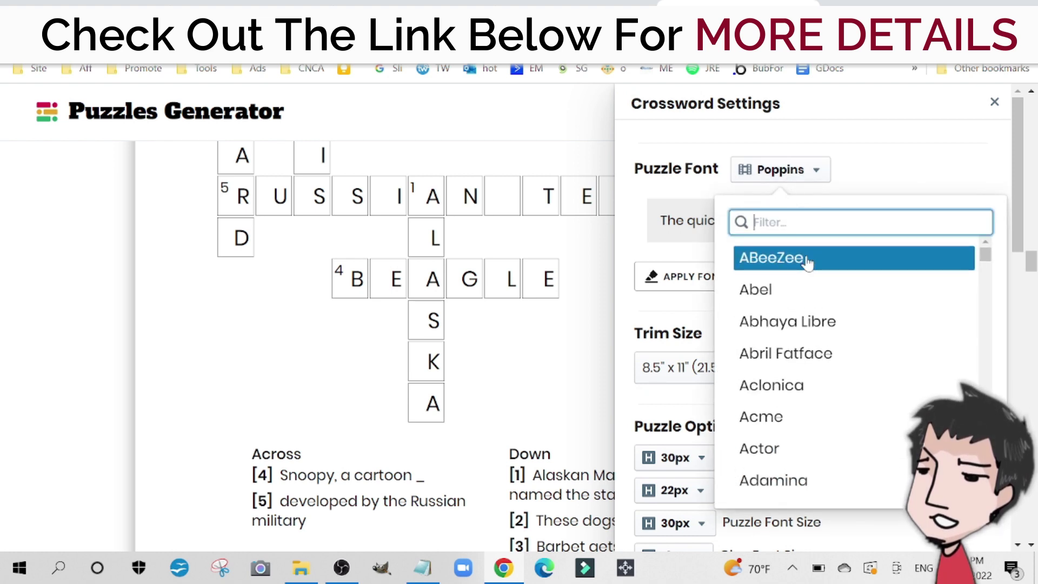
pyautogui.click(900, 184)
pyautogui.scroll(-4, 862, 324)
pyautogui.scroll(4, 772, 291)
pyautogui.click(807, 365)
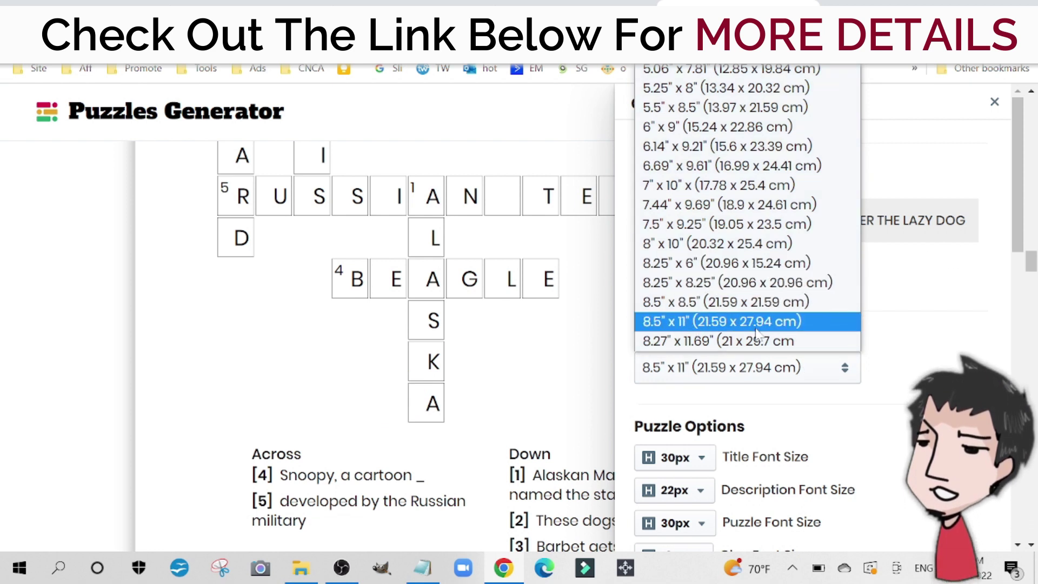
pyautogui.click(693, 323)
pyautogui.click(557, 437)
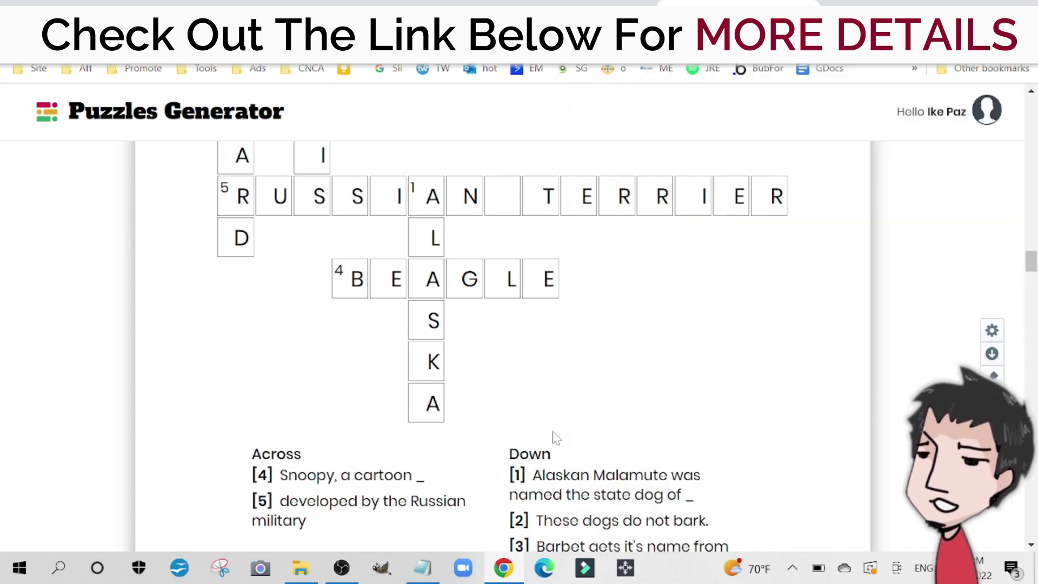
pyautogui.scroll(15, 632, 406)
pyautogui.scroll(10, 660, 384)
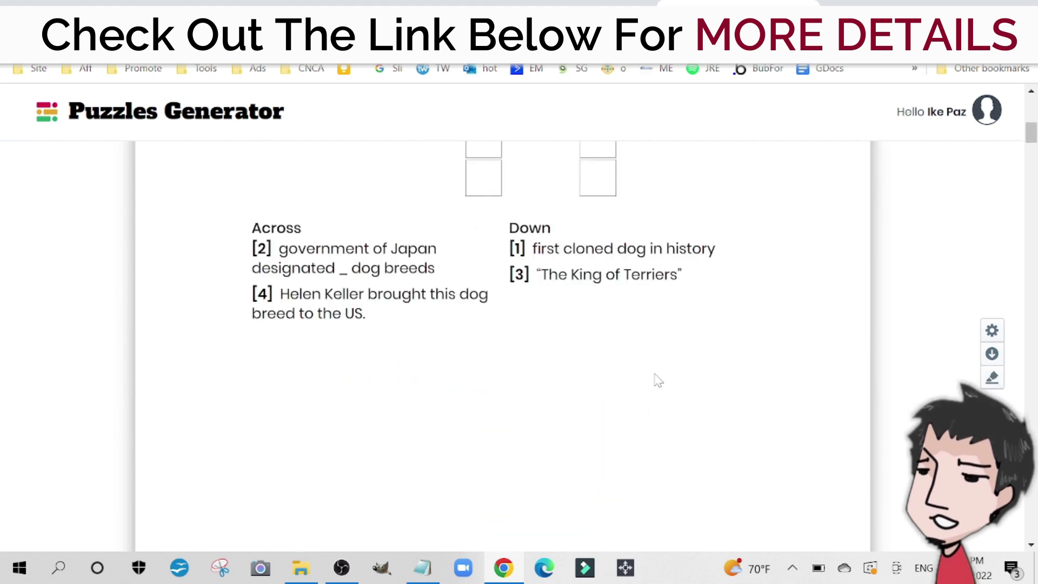